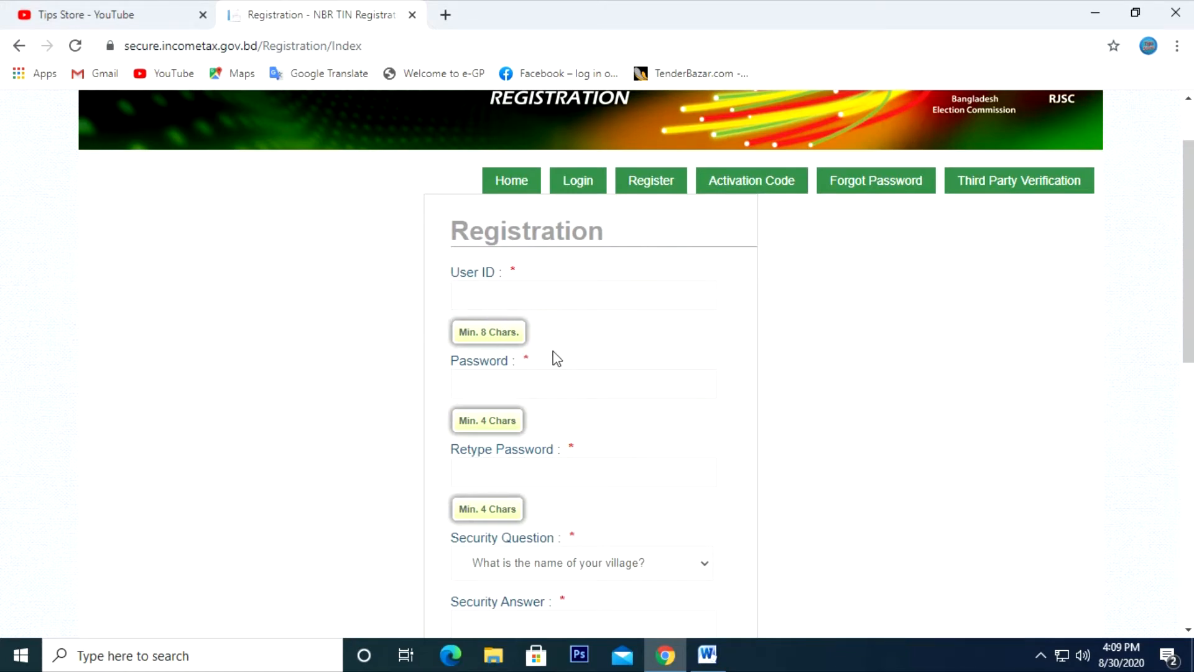
Scroll the page and click into the User ID and password fields
scroll(596, 355, "down", 10)
scroll(618, 381, "up", 5)
scroll(667, 381, "up", 5)
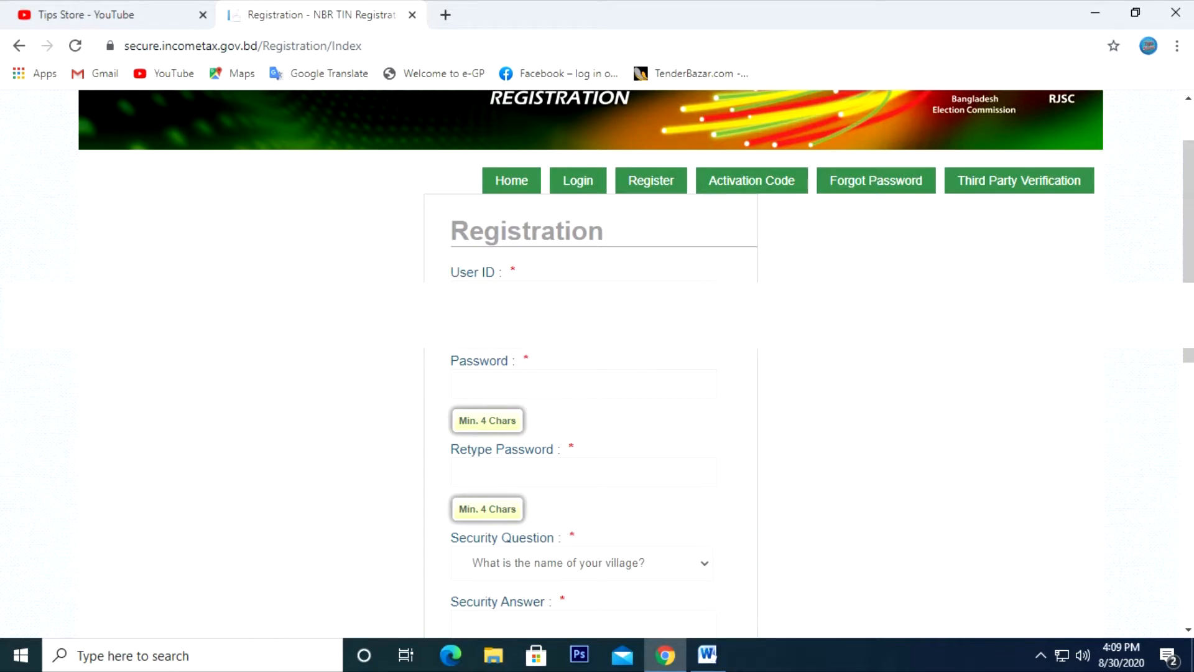
left_click(583, 296)
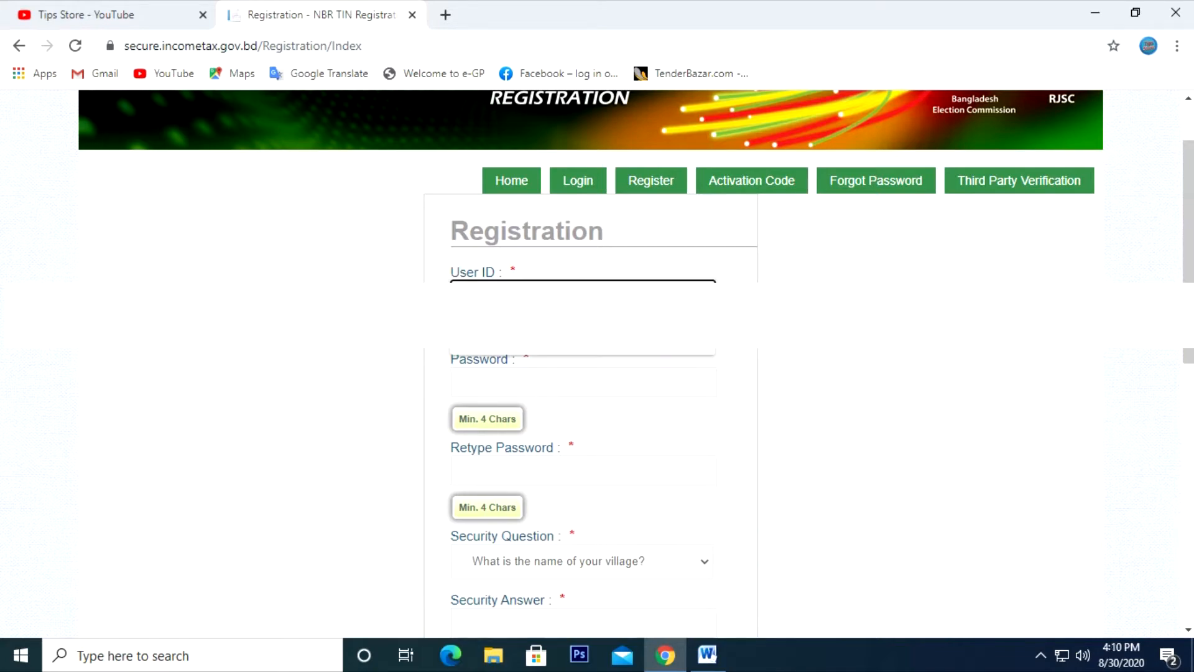
left_click(584, 325)
left_click(759, 342)
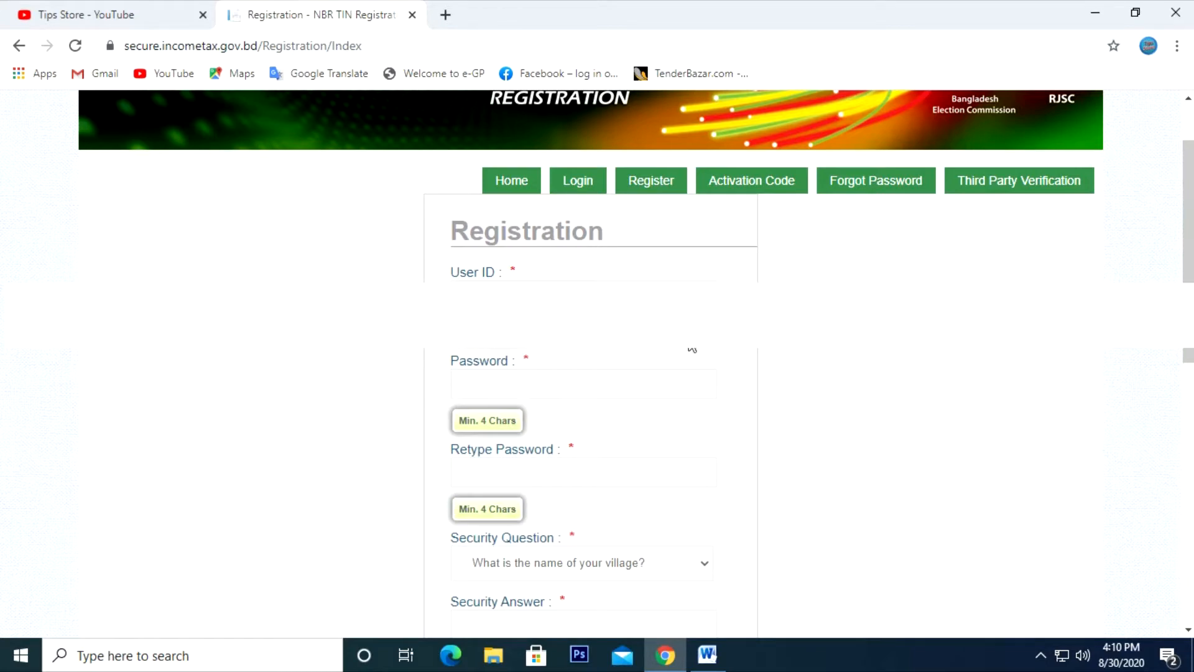
left_click(509, 383)
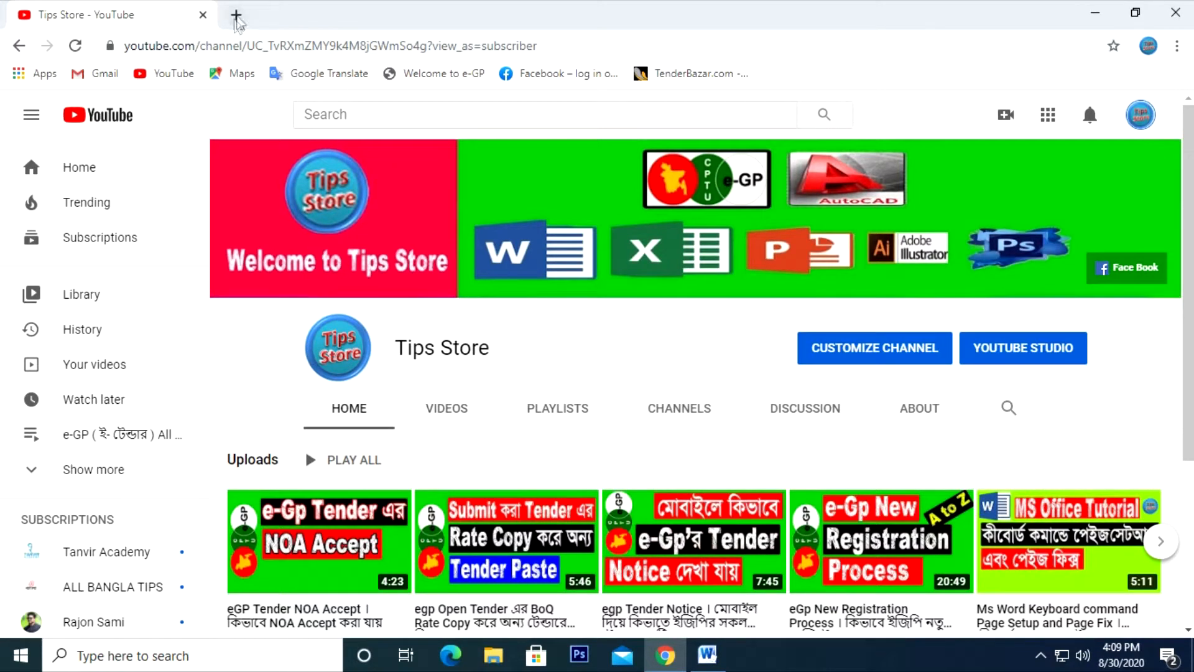
Search Google for 'etin' in a new browser tab
left_click(236, 15)
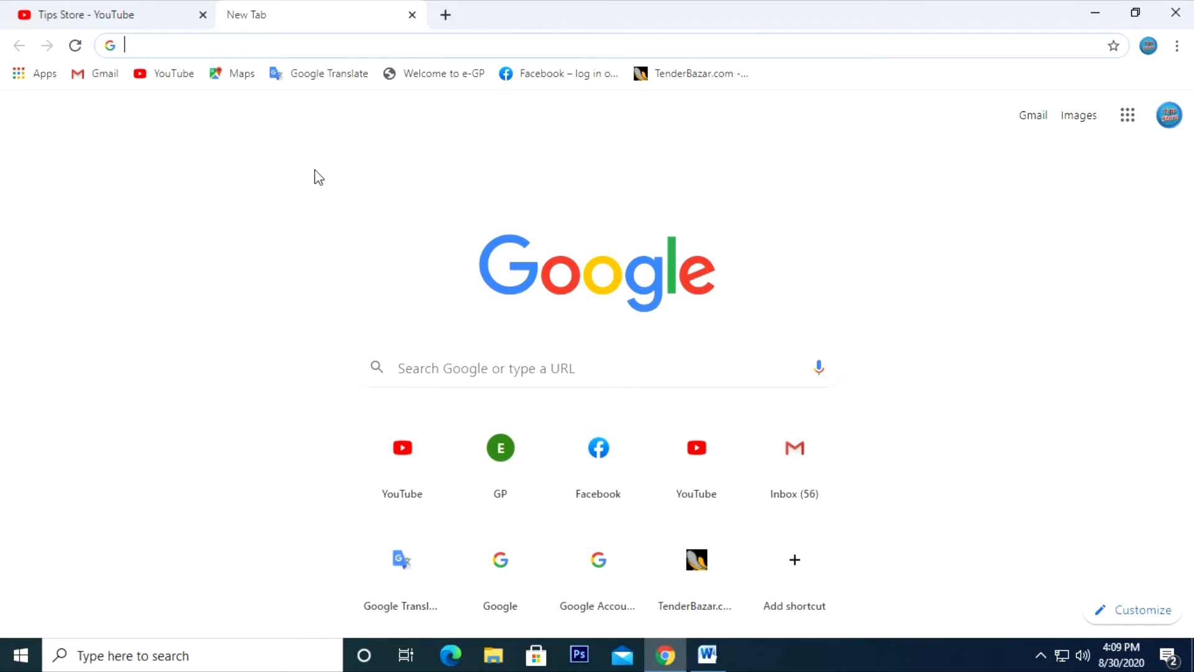
type("e")
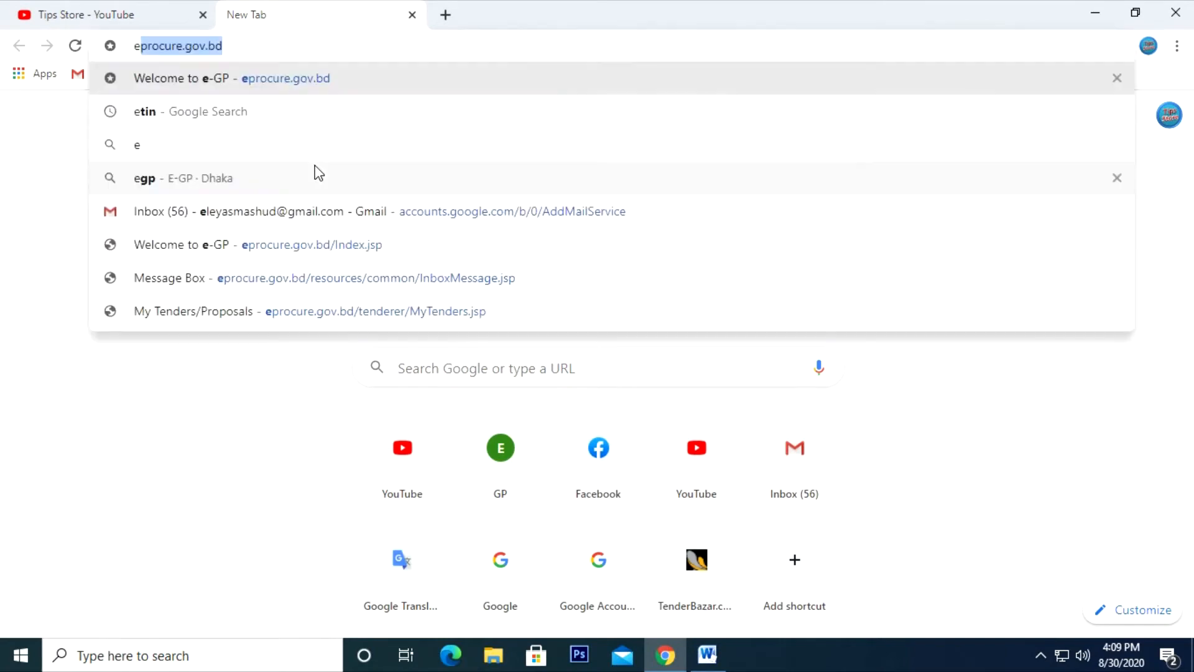
type("tin")
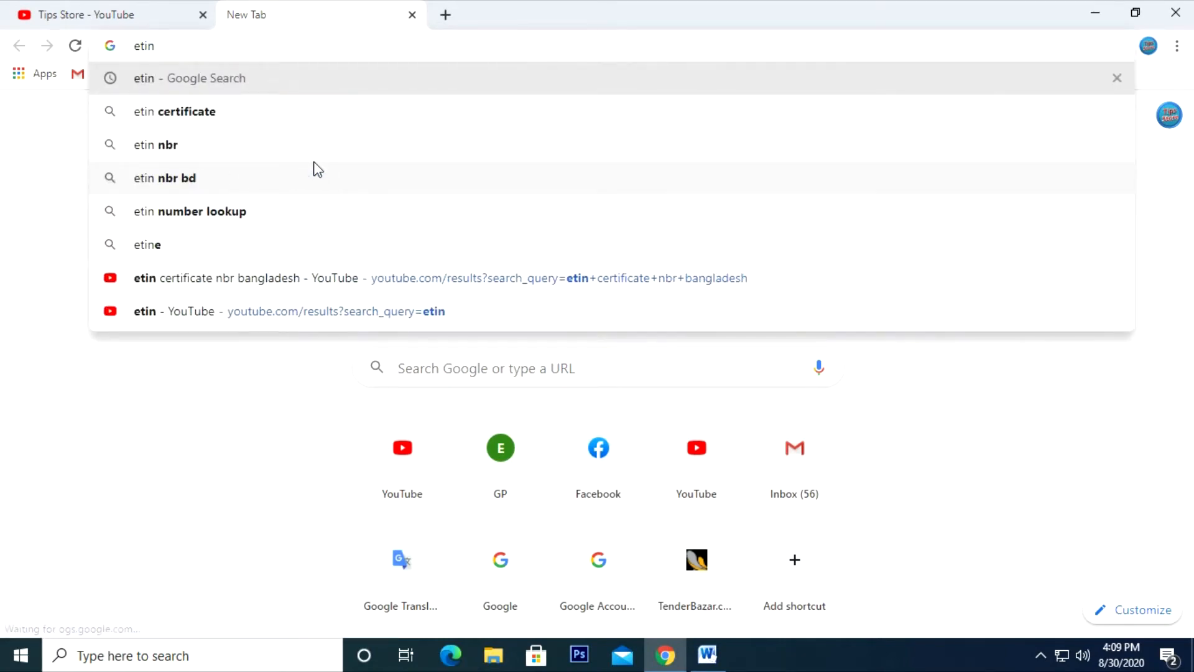
key("Return")
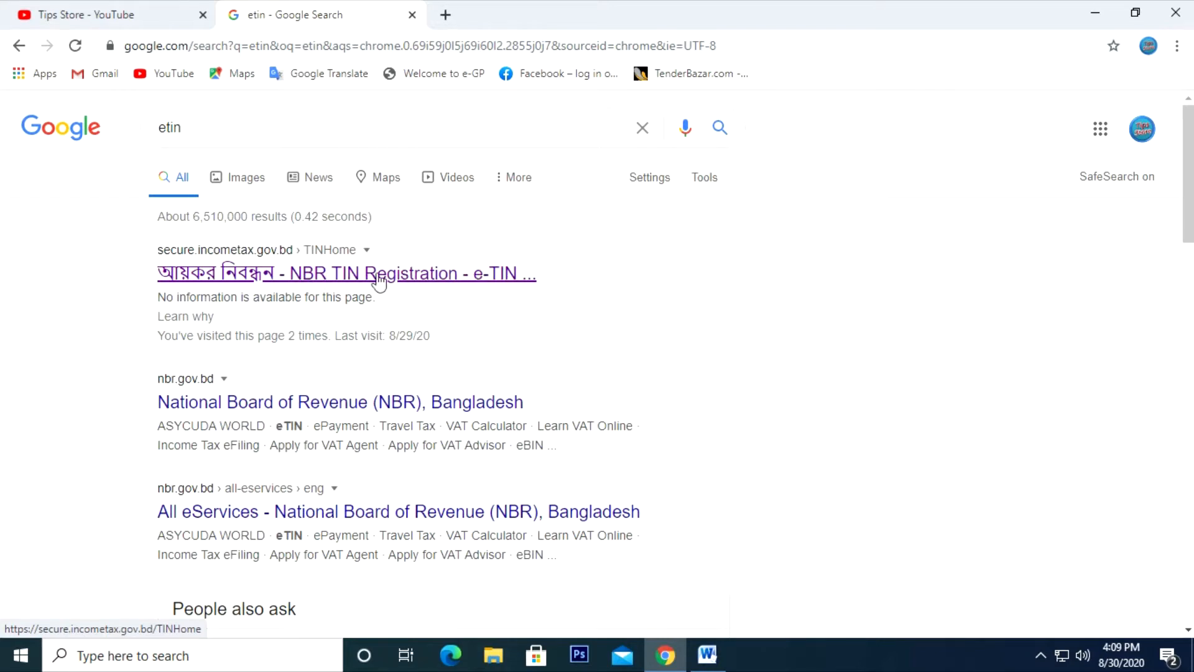
Open the 'NBR TIN Registration - e-TIN' result and go to the Register form
left_click(186, 277)
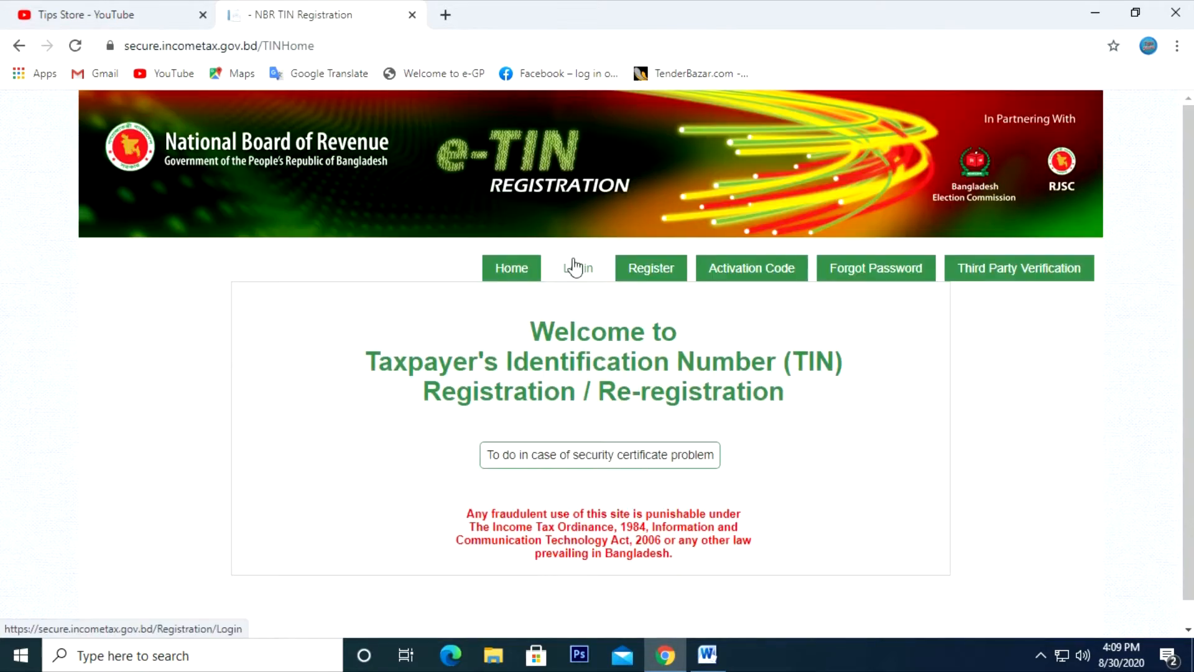
scroll(314, 285, "down", 1)
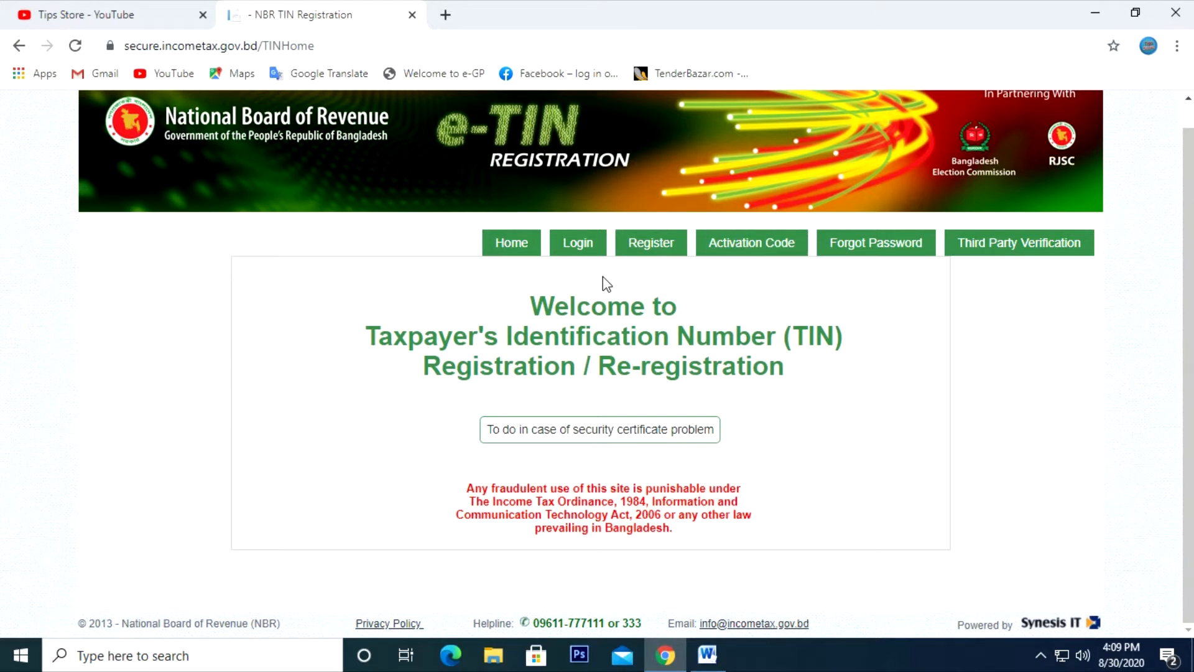
left_click(648, 243)
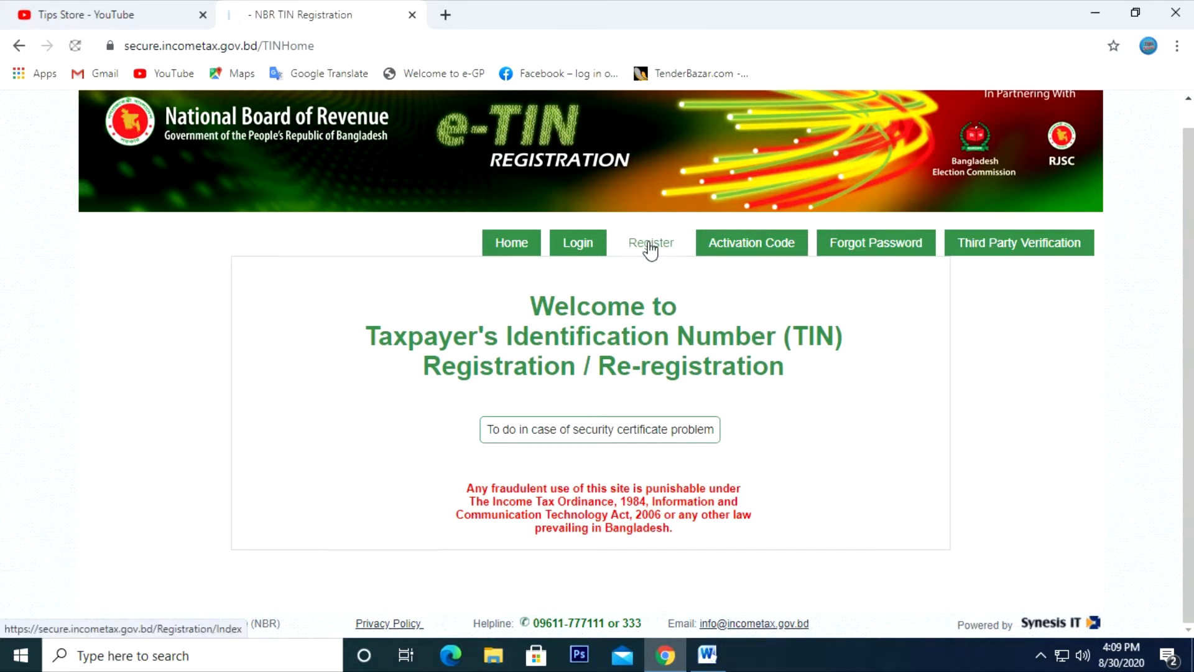
scroll(443, 336, "down", 1)
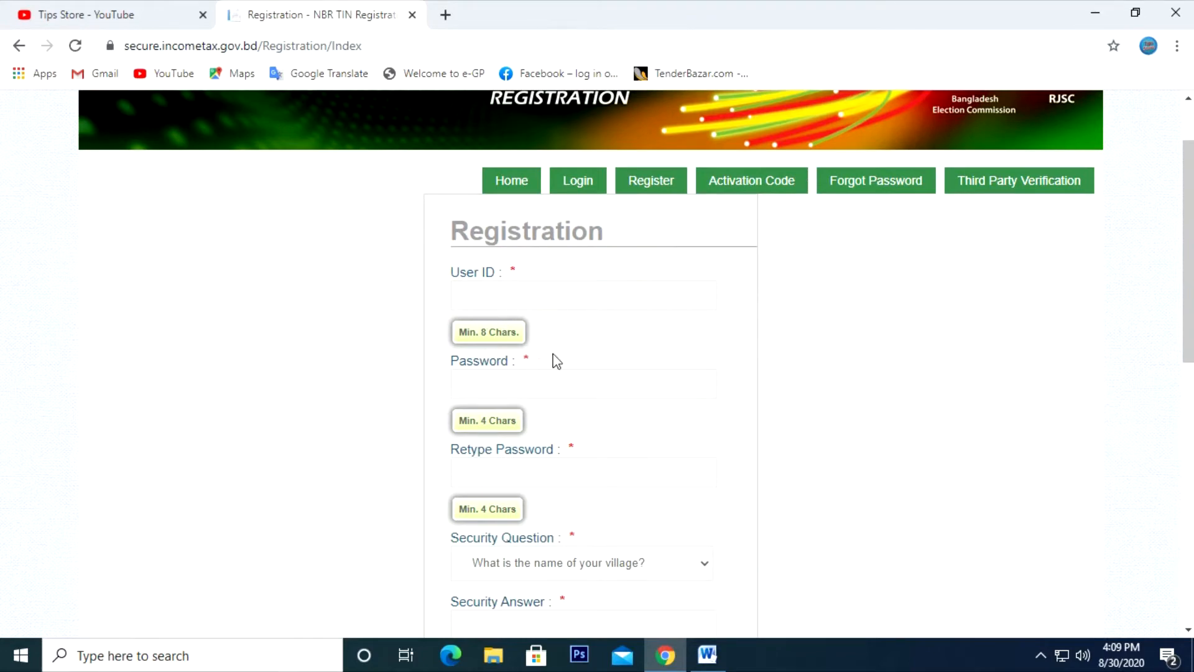
scroll(597, 355, "down", 1)
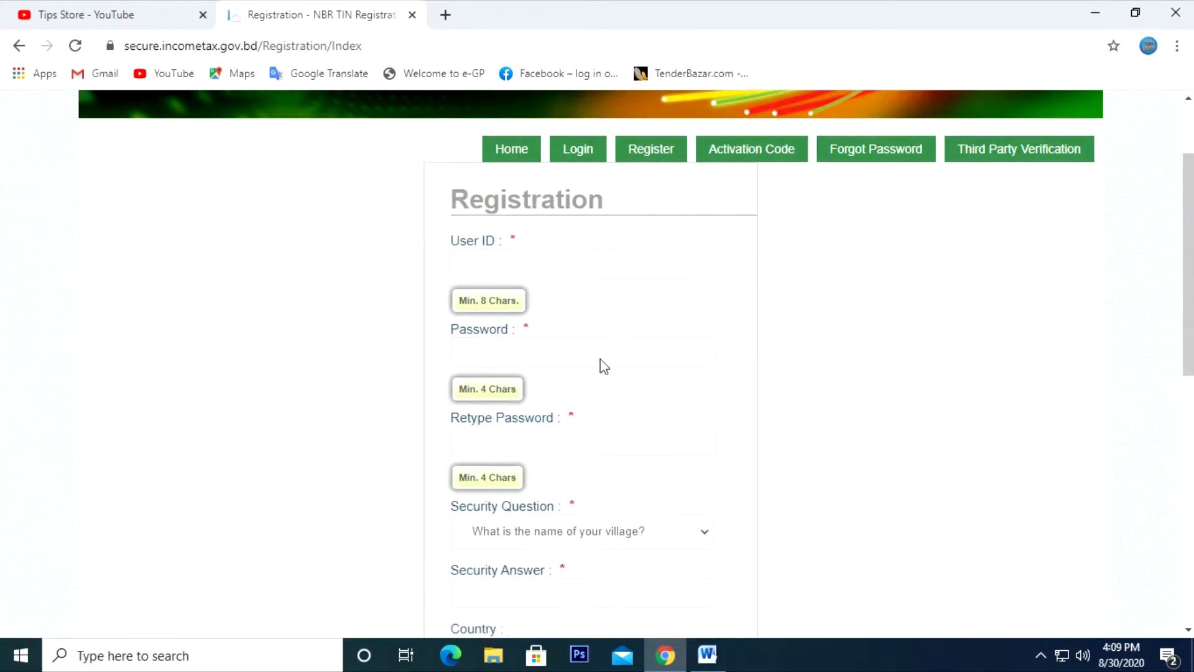
scroll(602, 370, "down", 9)
scroll(645, 381, "up", 10)
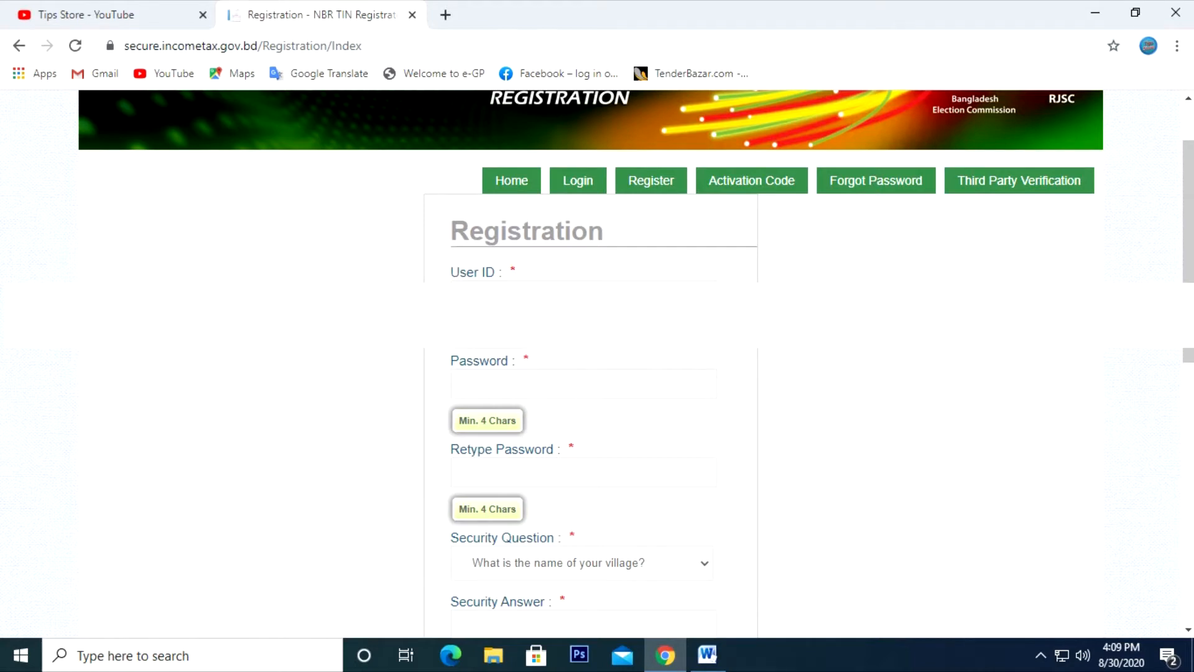
Enter the User ID, then type the account password and retype it, correcting typos
left_click(583, 295)
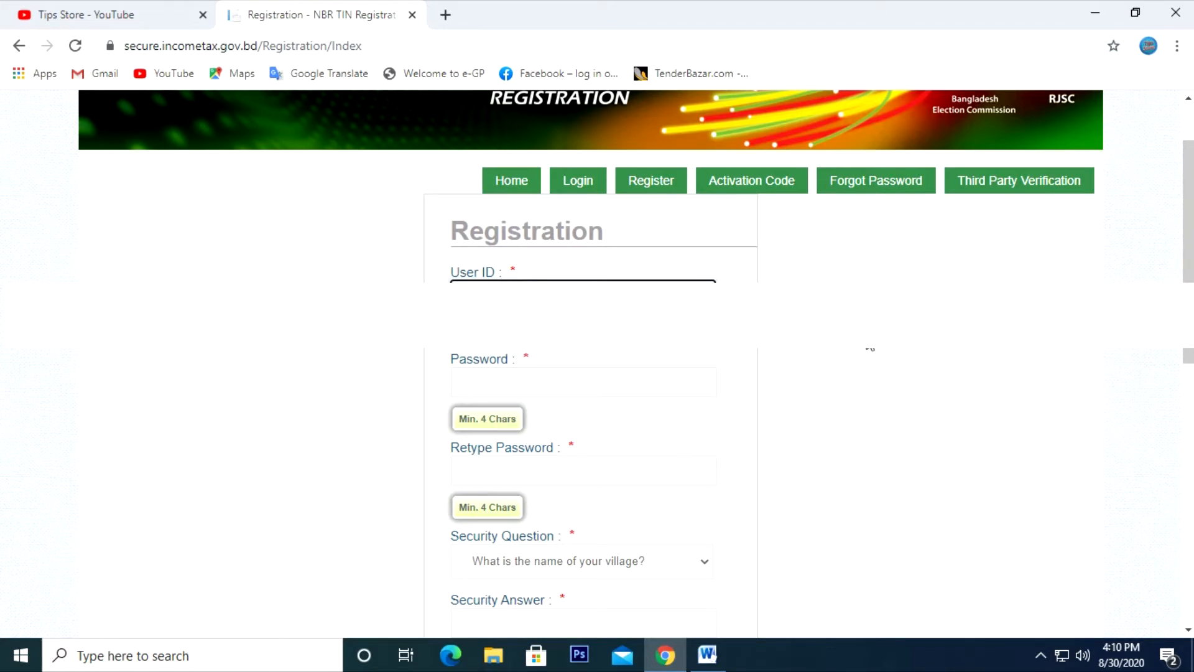
left_click(504, 385)
left_click(503, 385)
type("•••••")
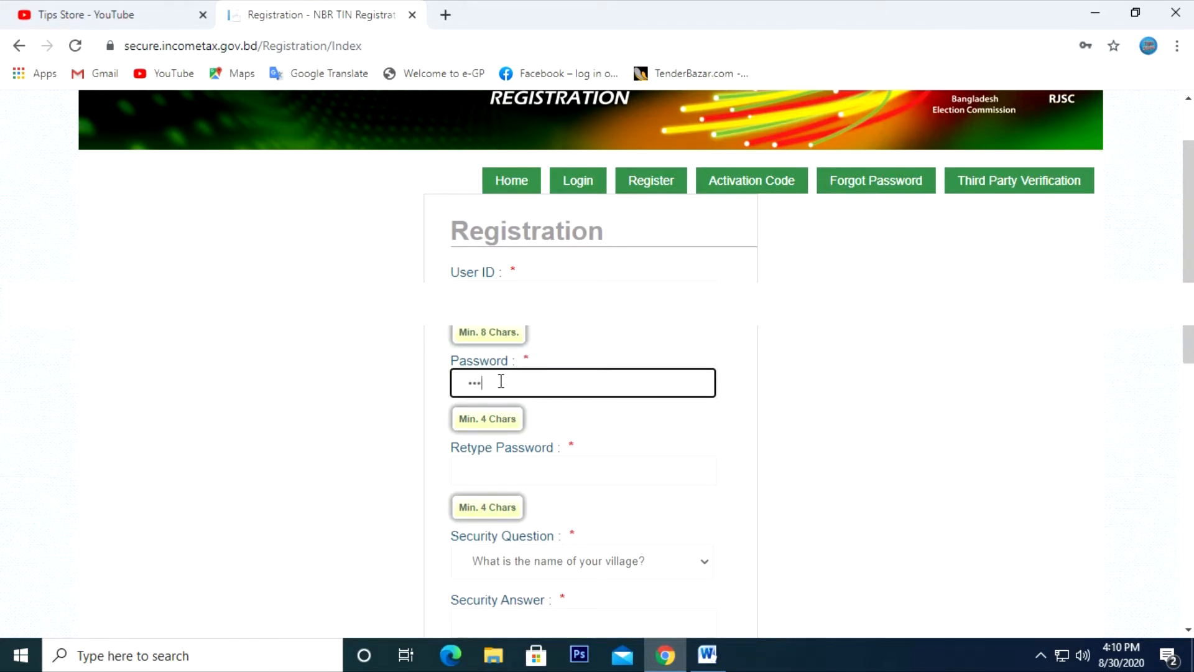
type("••••••")
left_click(494, 476)
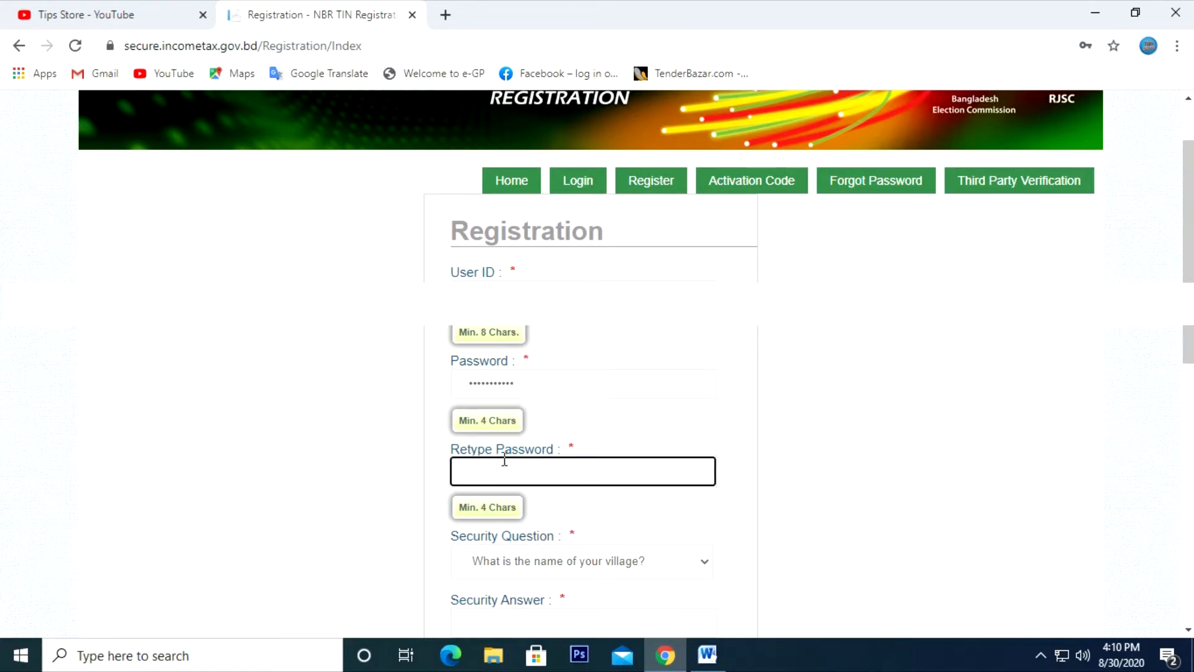
type("•••••••••")
key("BackSpace")
key("BackSpace")
key("BackSpace")
key("BackSpace")
key("BackSpace")
key("BackSpace")
type("•••••••••••")
Choose the 'favorite teacher' security question and fill in the saved answer
scroll(472, 453, "down", 1)
scroll(578, 412, "down", 1)
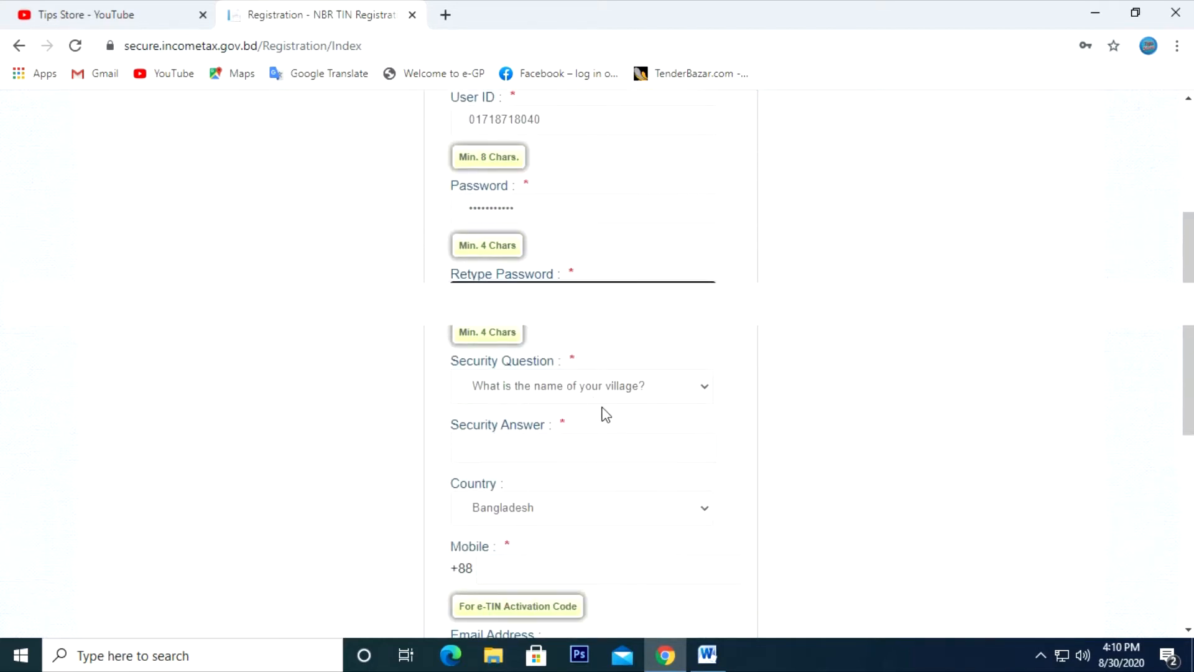
left_click(702, 391)
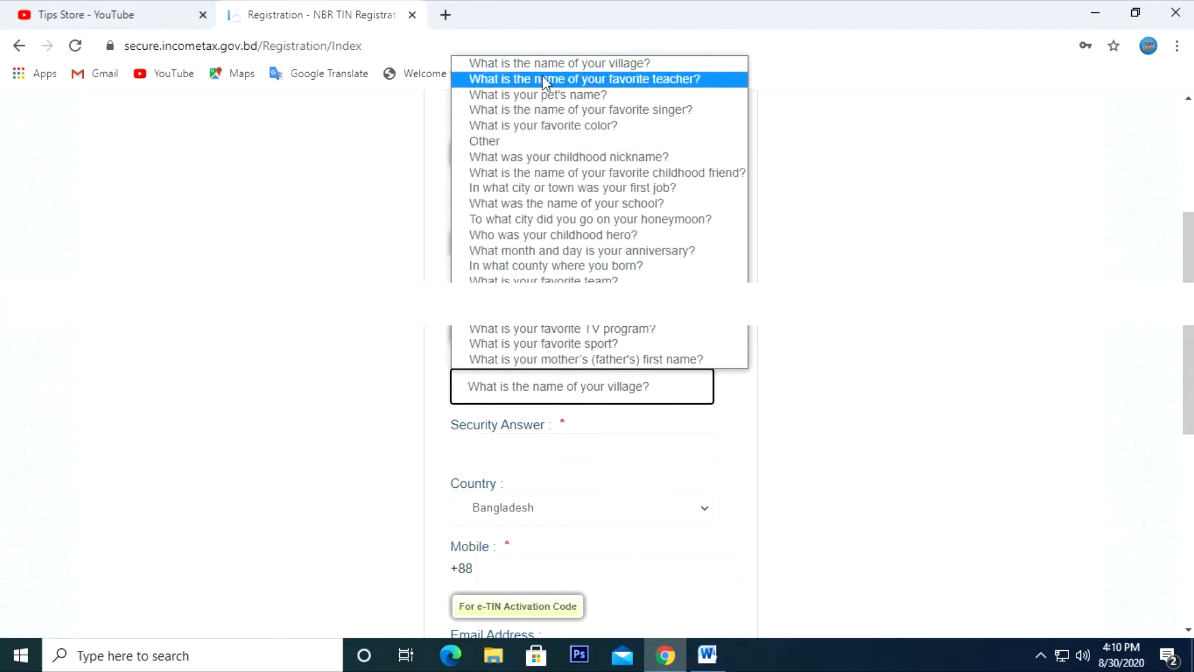
left_click(620, 79)
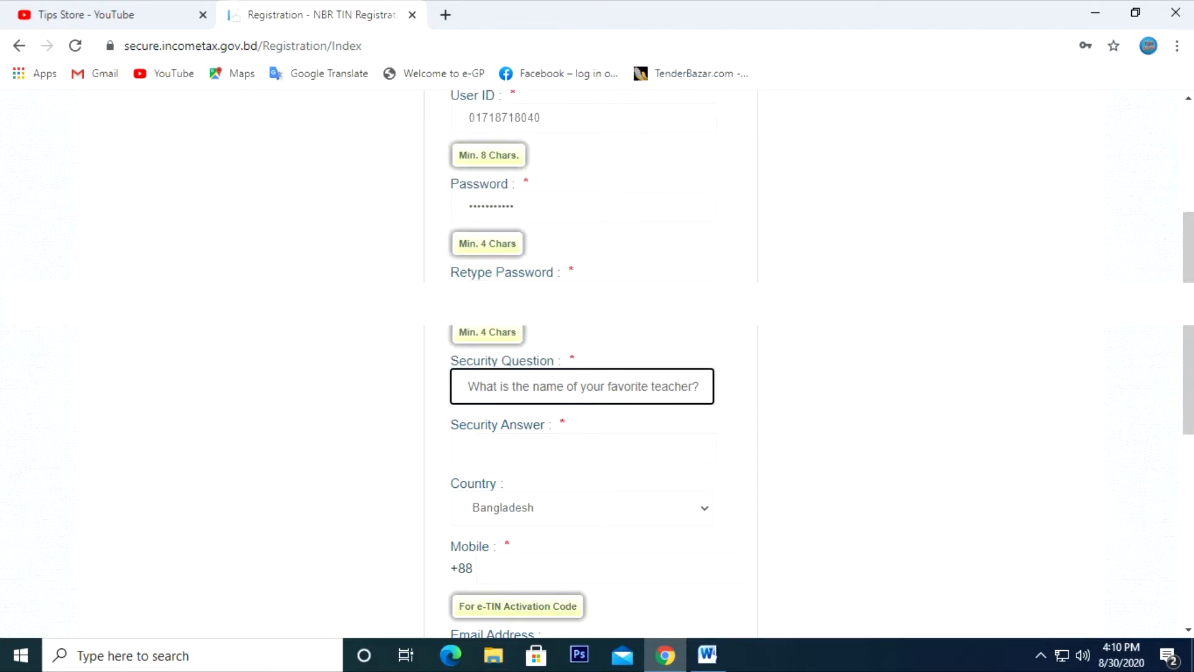
scroll(514, 347, "down", 2)
left_click(501, 359)
left_click(491, 398)
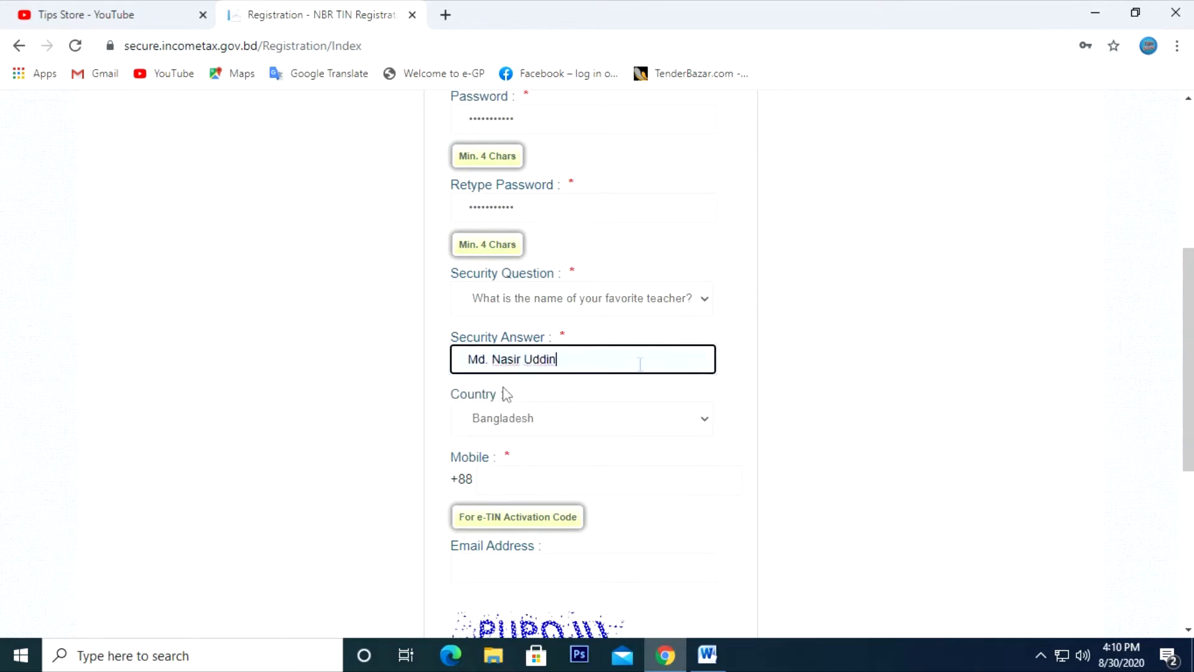
Fill the Mobile field with the saved mobile number
scroll(703, 367, "down", 3)
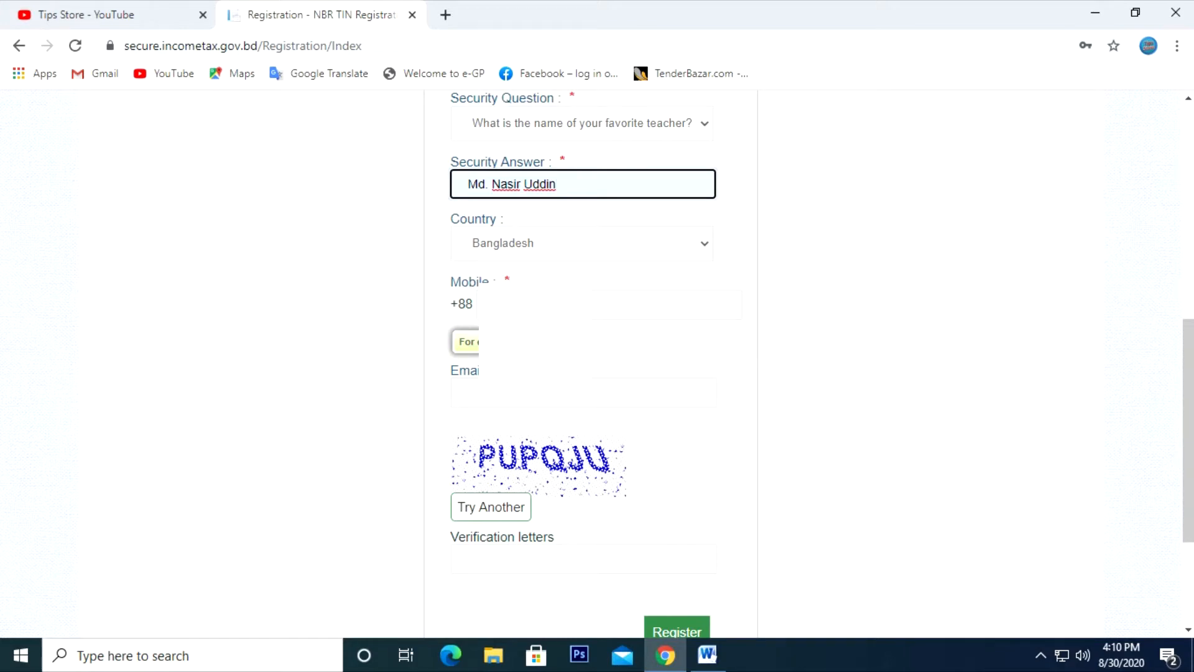
left_click(540, 305)
left_click(540, 339)
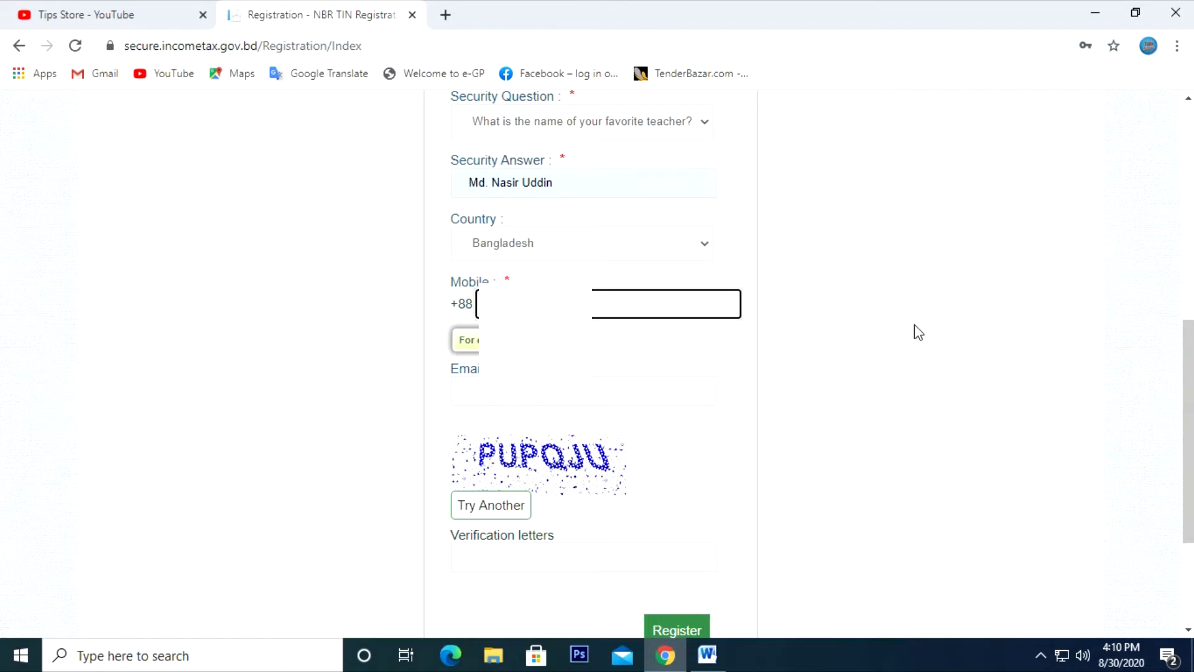
scroll(917, 331, "down", 2)
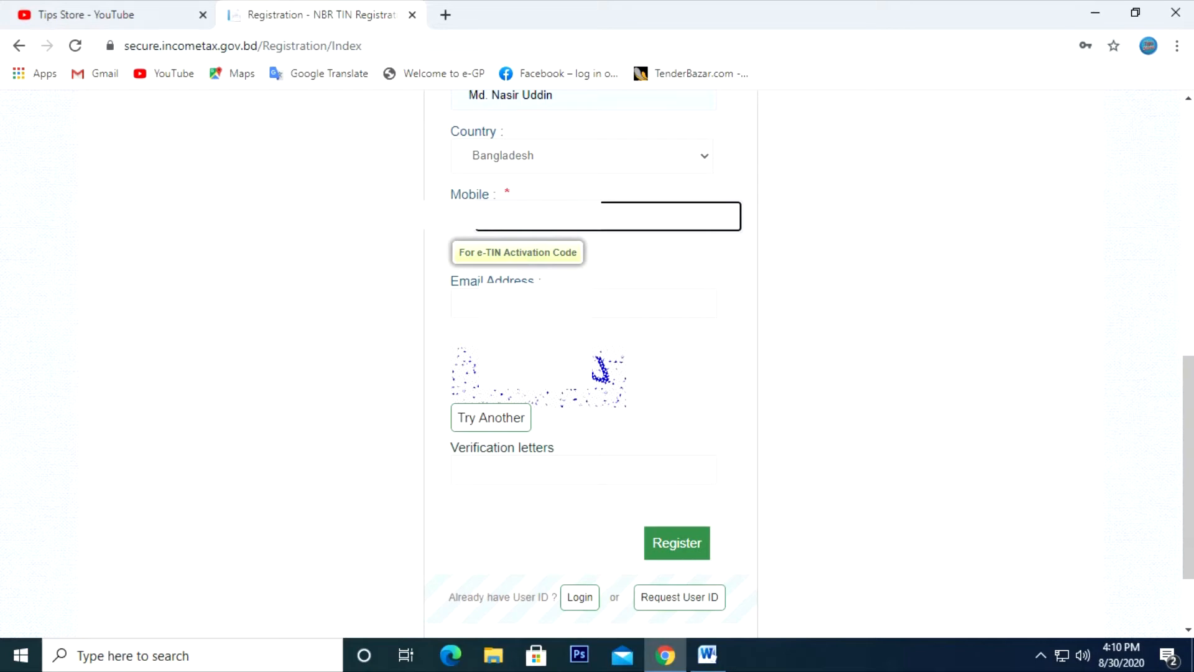
scroll(491, 393, "down", 2)
Enter verification letters 'PUPQJU' and submit the registration form
left_click(496, 391)
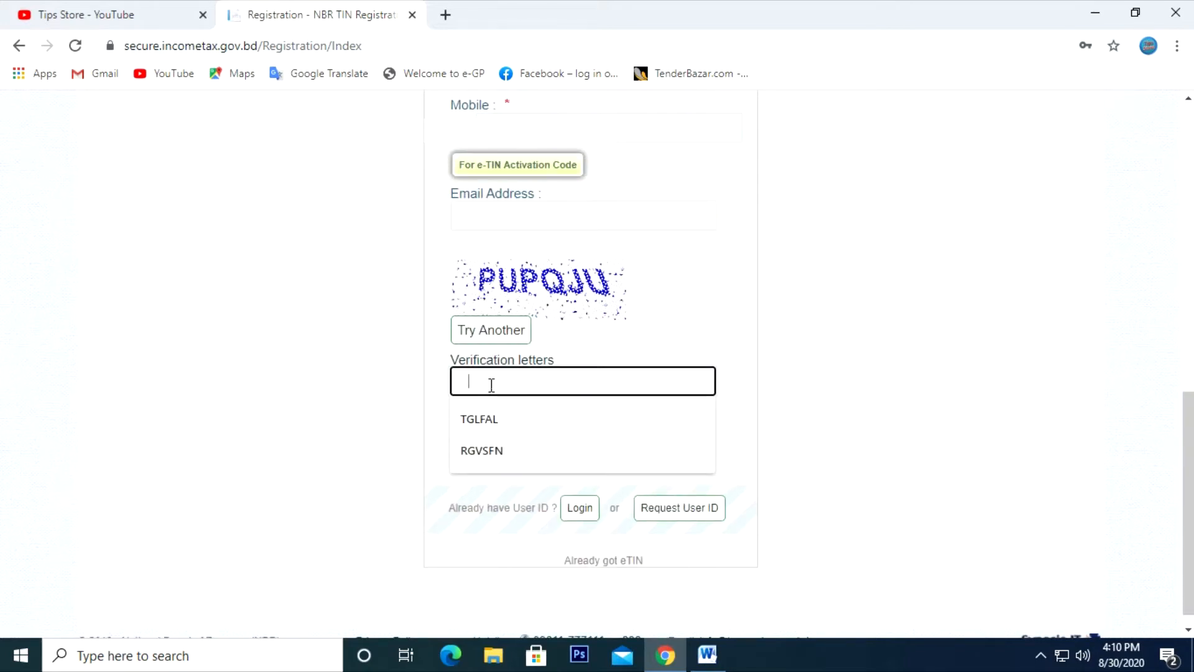
type("PU")
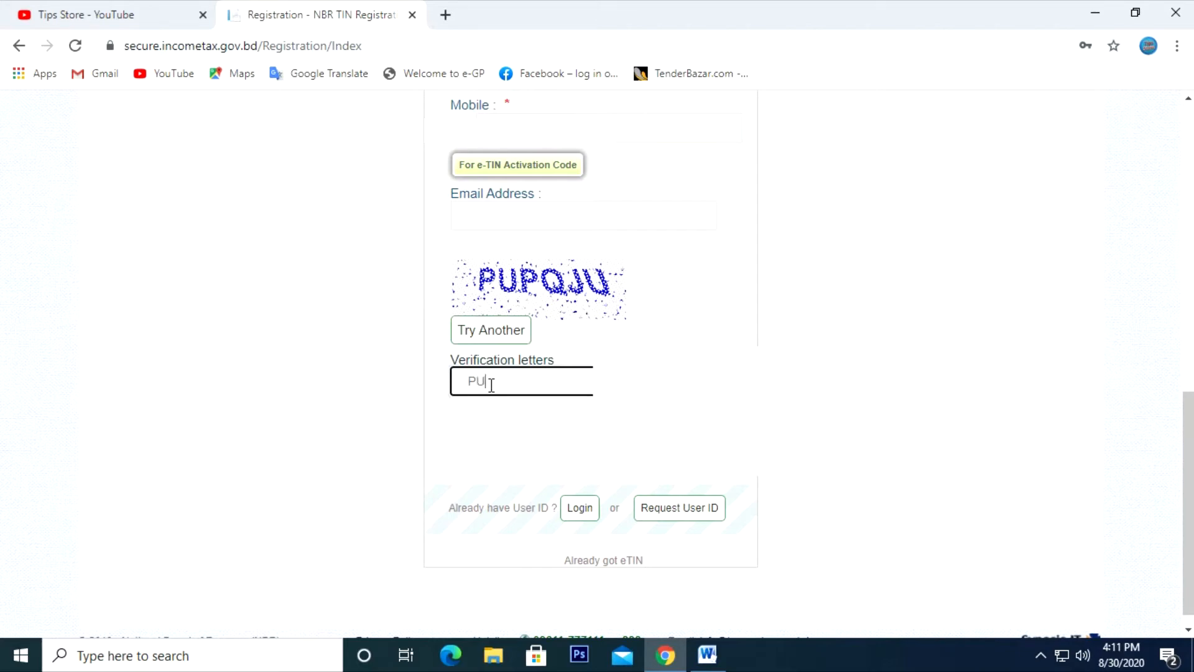
type("PQJU")
scroll(837, 316, "down", 1)
scroll(837, 316, "up", 9)
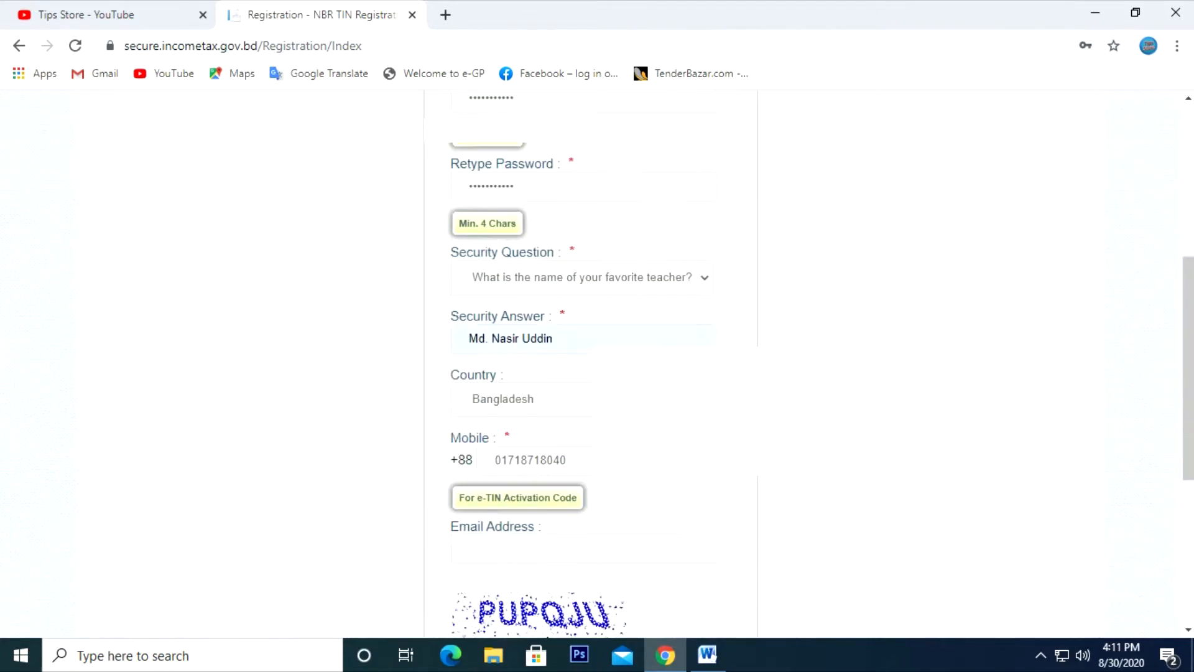
scroll(837, 317, "down", 3)
scroll(591, 361, "down", 6)
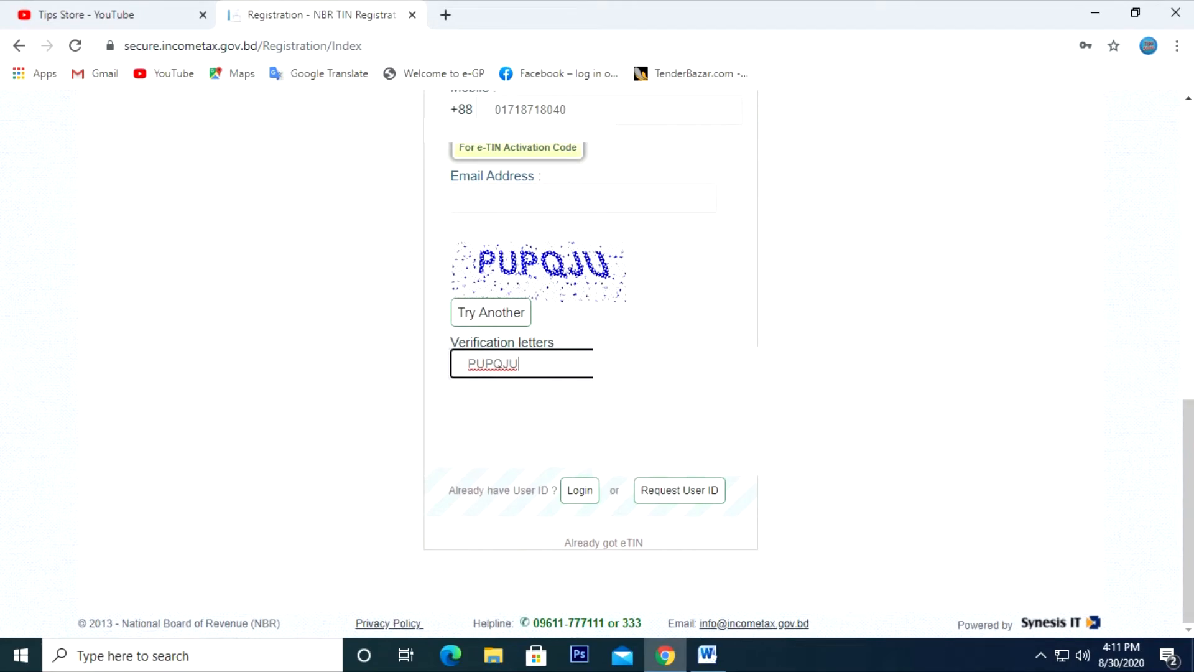
key("Return")
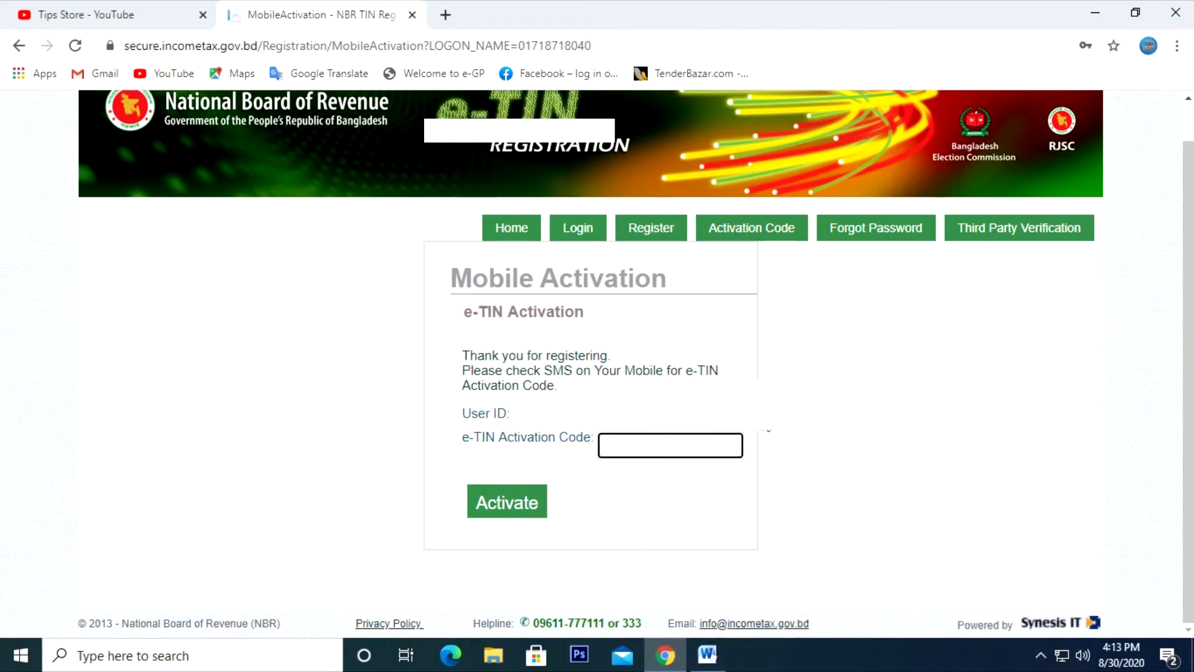
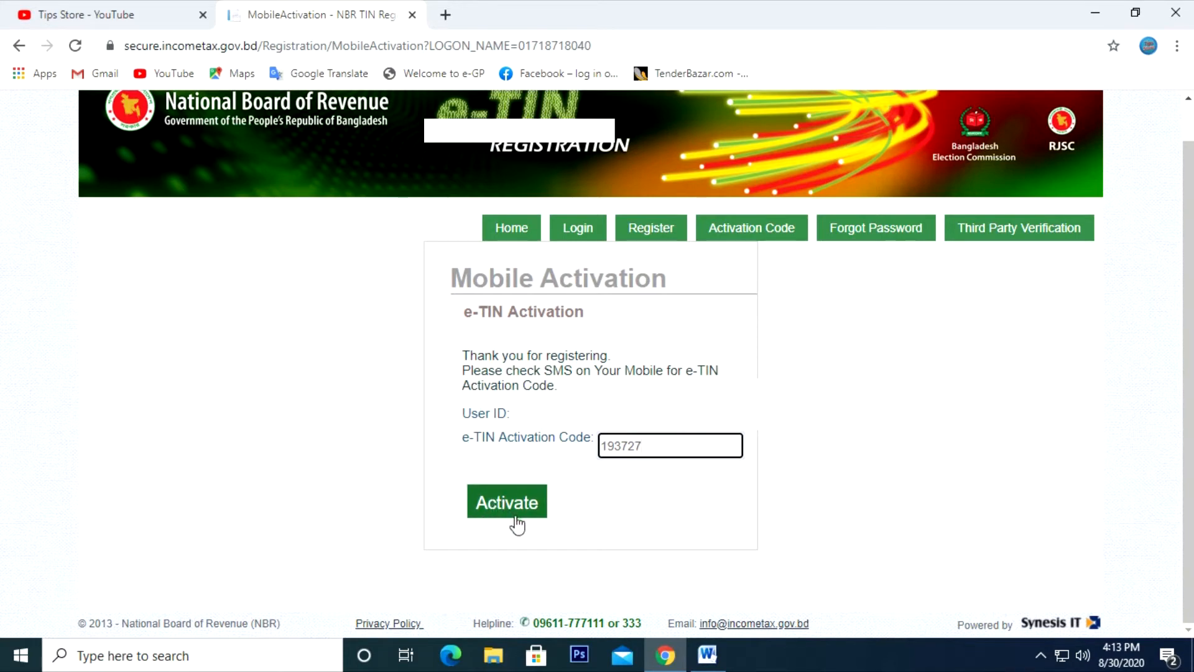
Enter the SMS activation code and activate the account
left_click(502, 503)
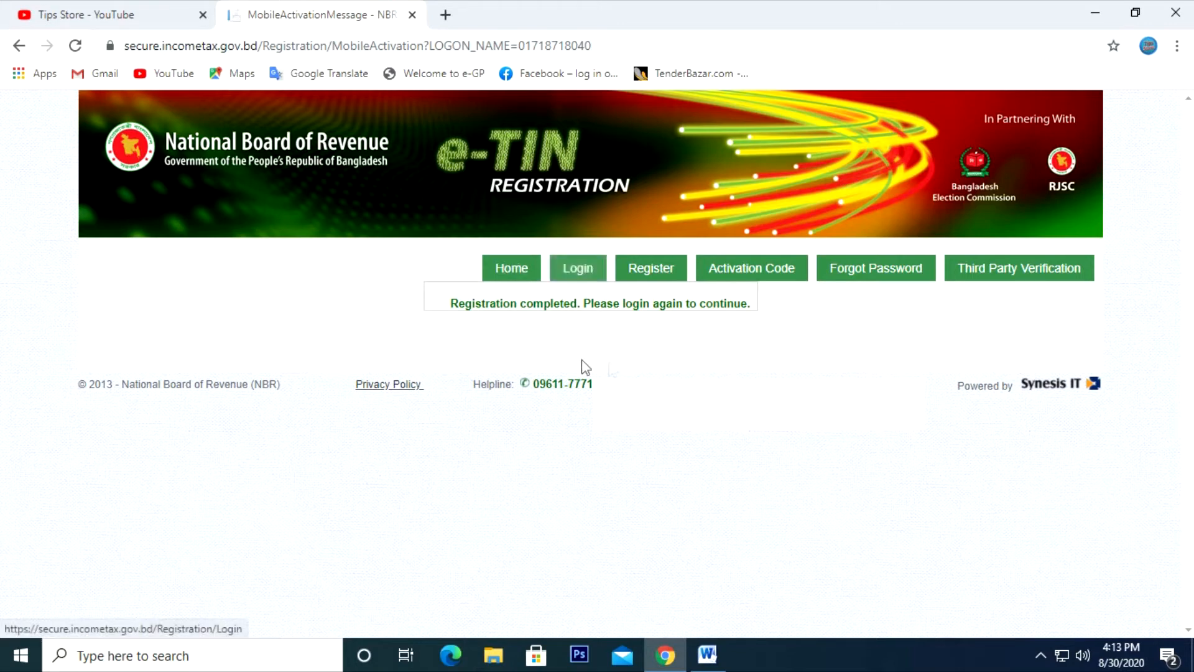
Open the login form, enter the User ID and password, and log in
left_click(578, 270)
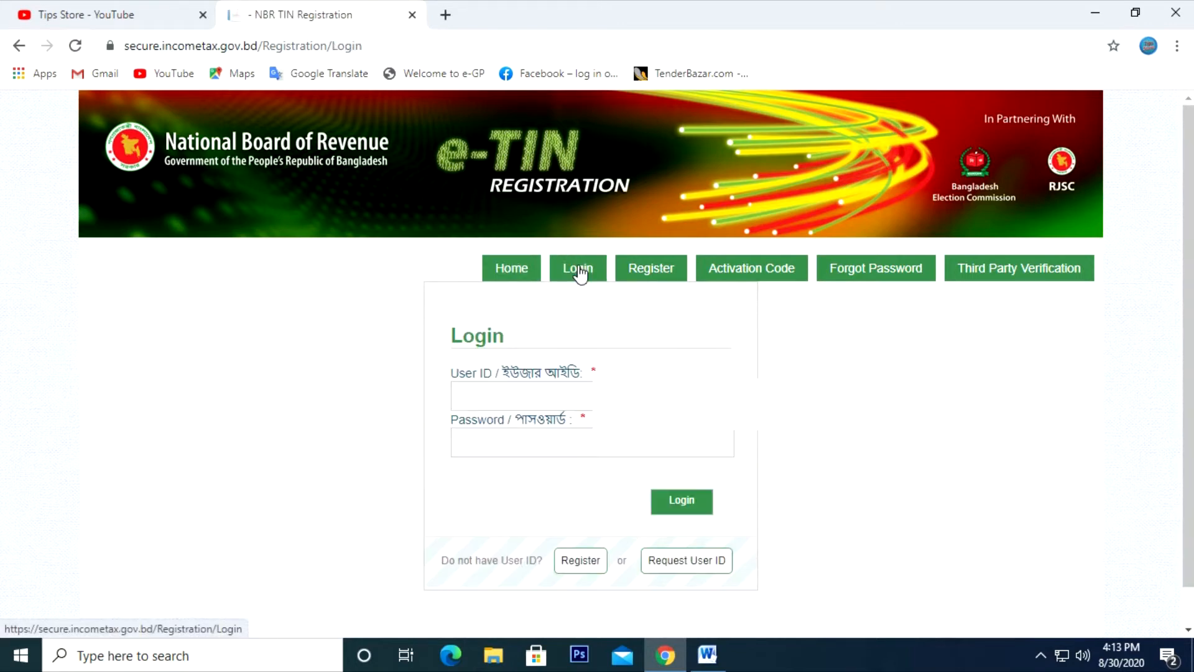
scroll(302, 426, "down", 1)
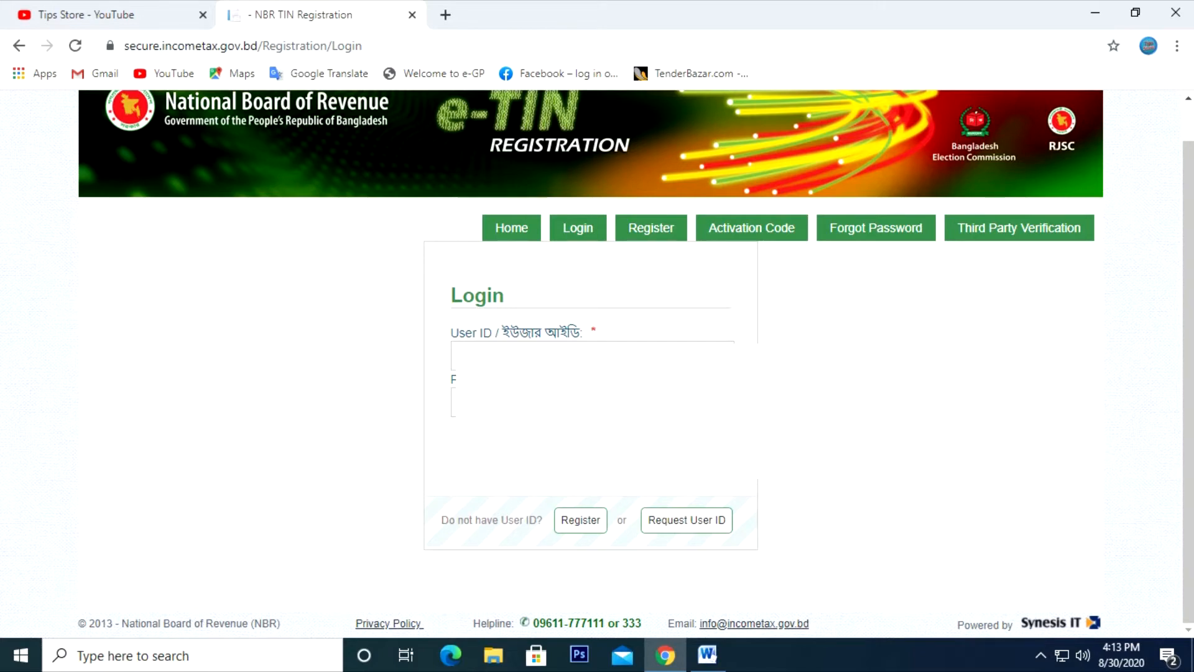
left_click(592, 357)
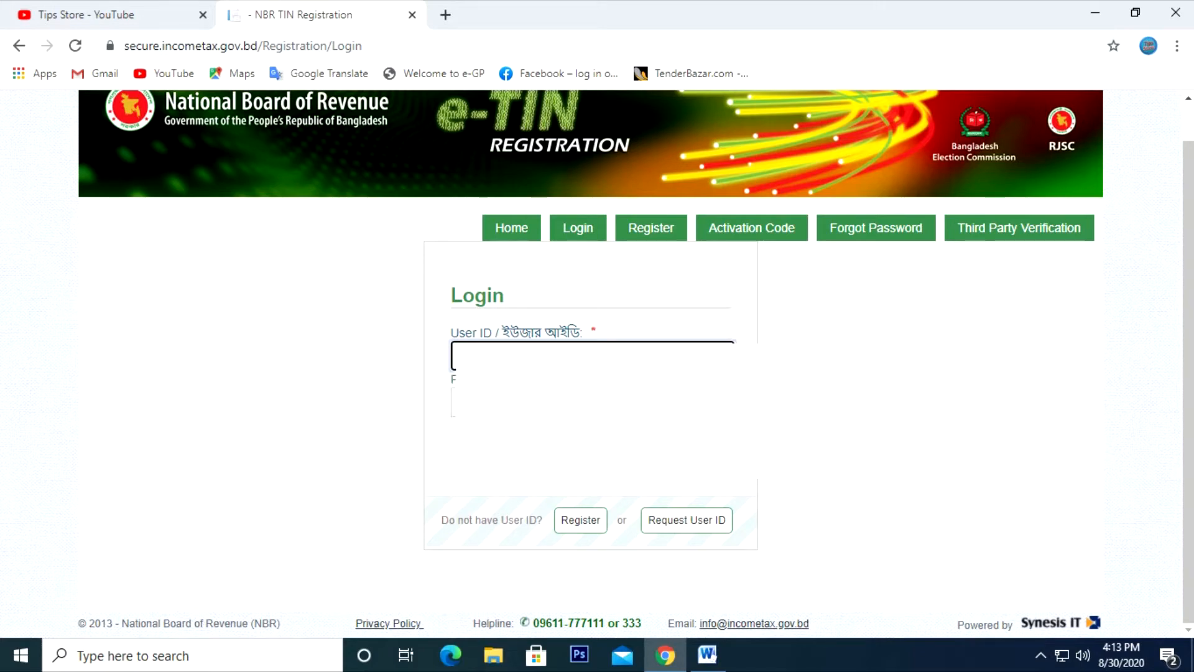
left_click(591, 403)
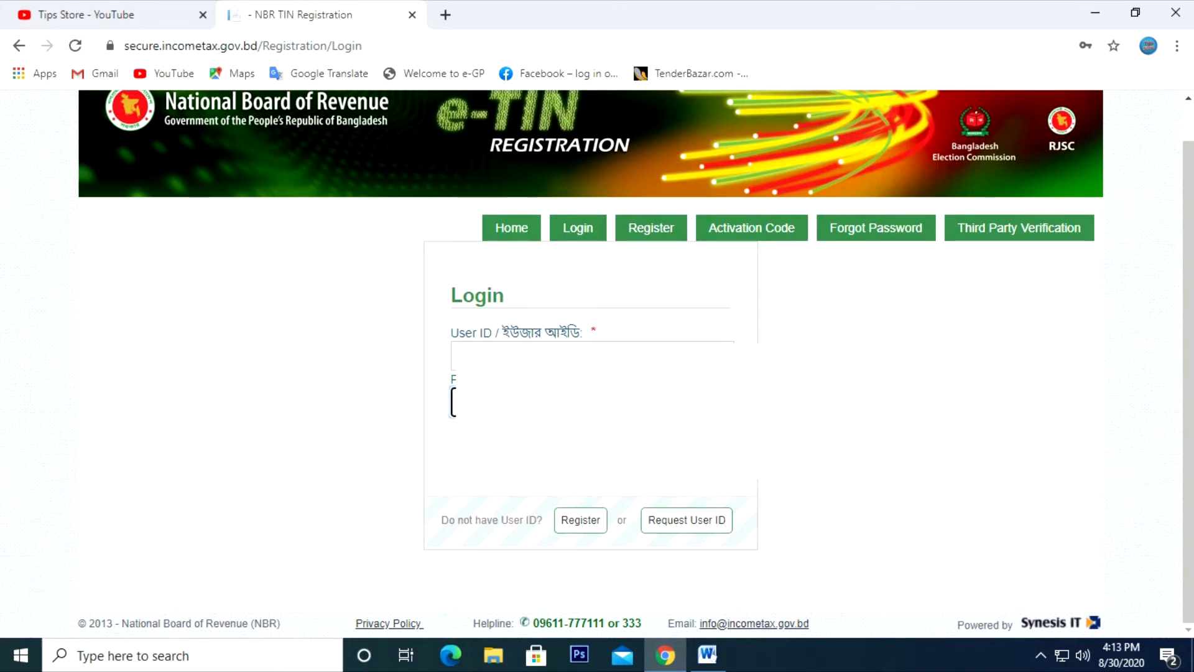
left_click(701, 449)
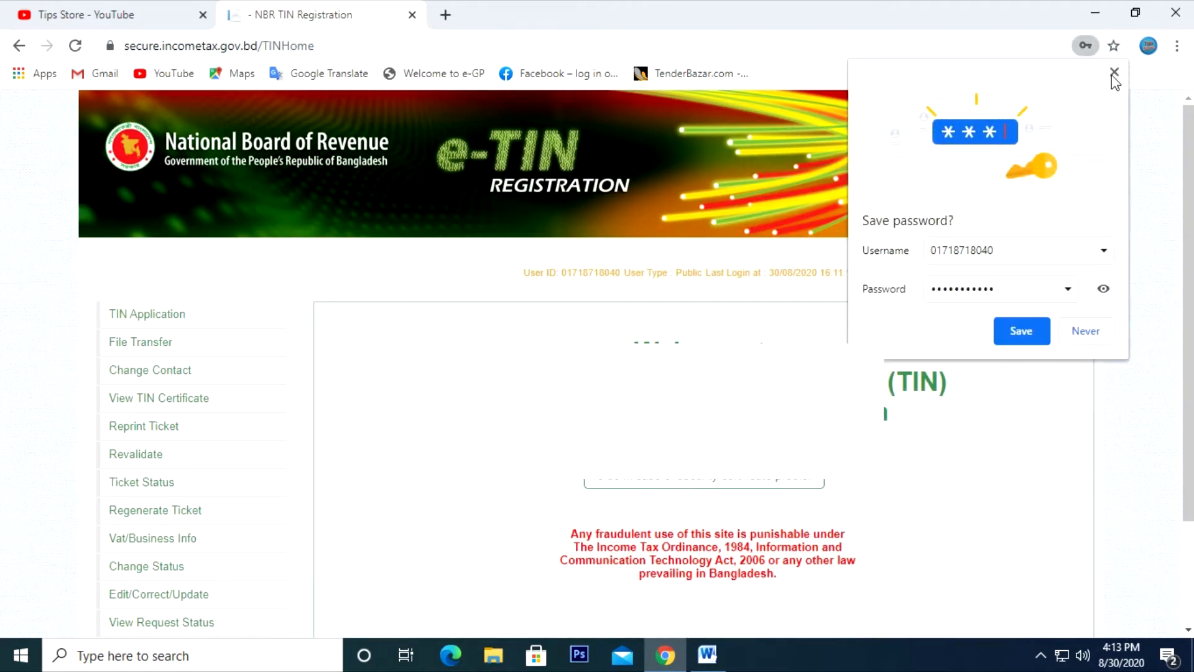
Close Chrome's 'Save password?' bubble and scroll the TIN welcome page
left_click(1114, 73)
scroll(843, 269, "down", 2)
scroll(885, 367, "up", 1)
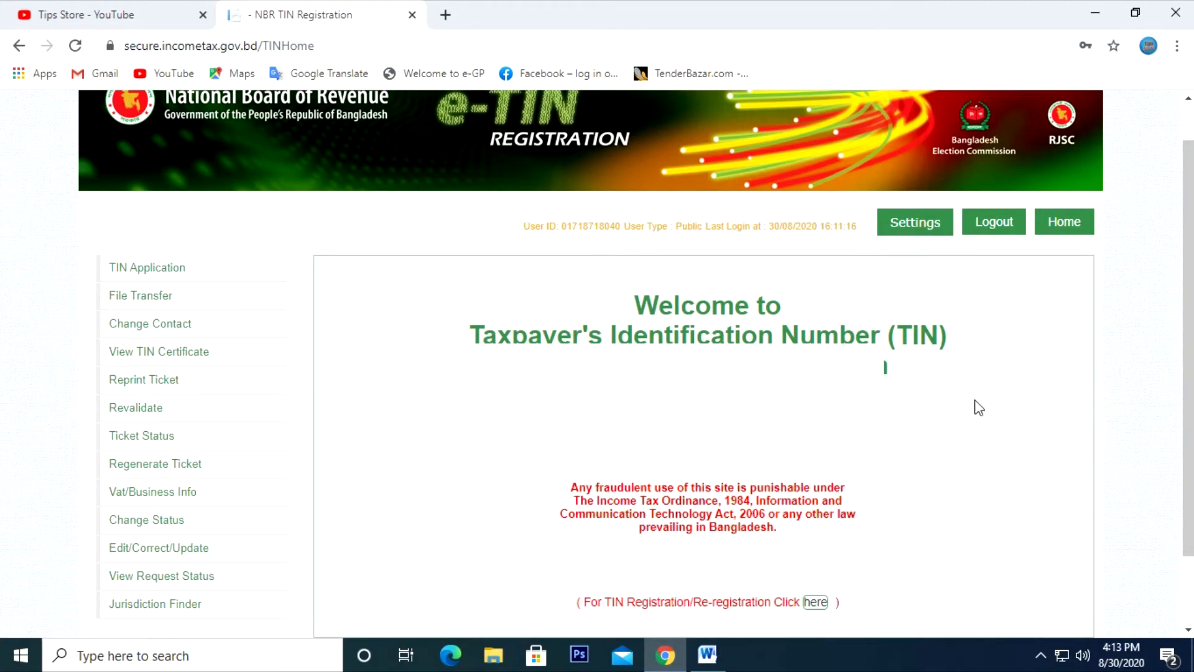
scroll(977, 403, "down", 2)
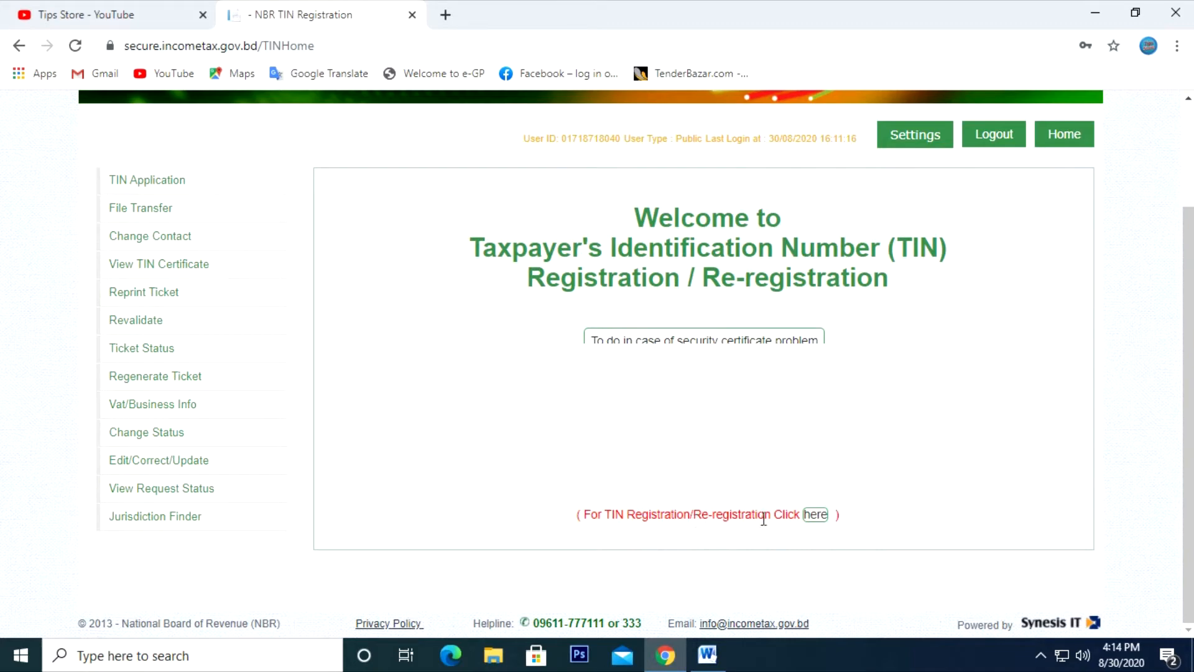
Open the TIN Registration / Re-registration form
left_click(815, 515)
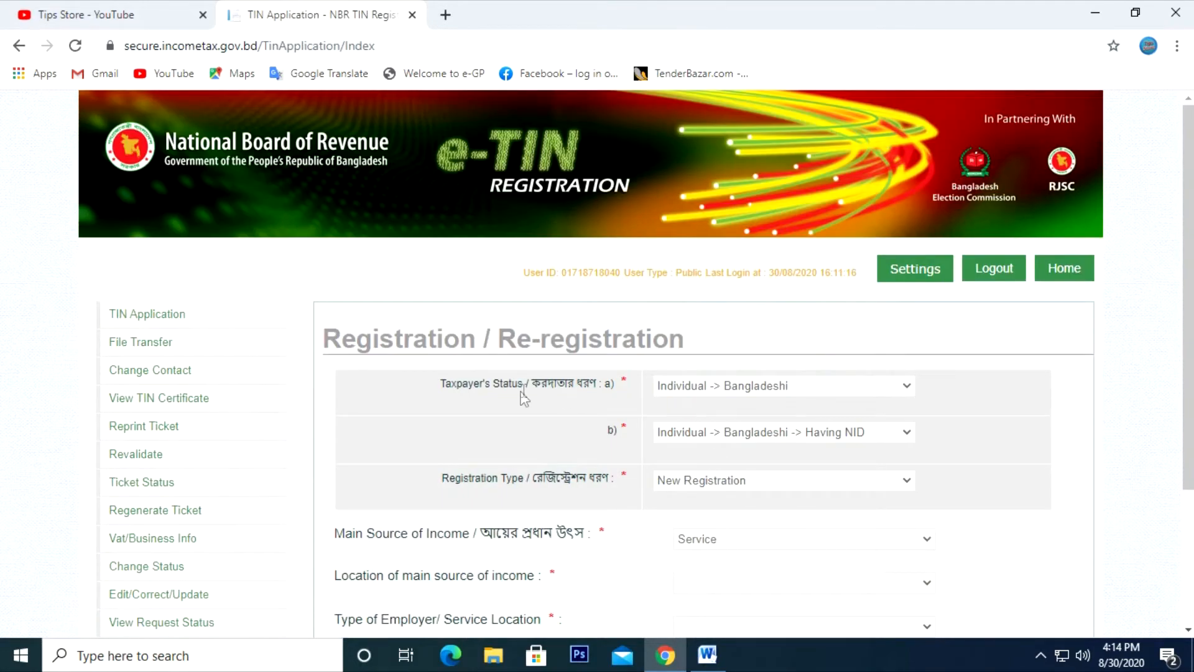
scroll(521, 398, "down", 1)
scroll(458, 395, "down", 1)
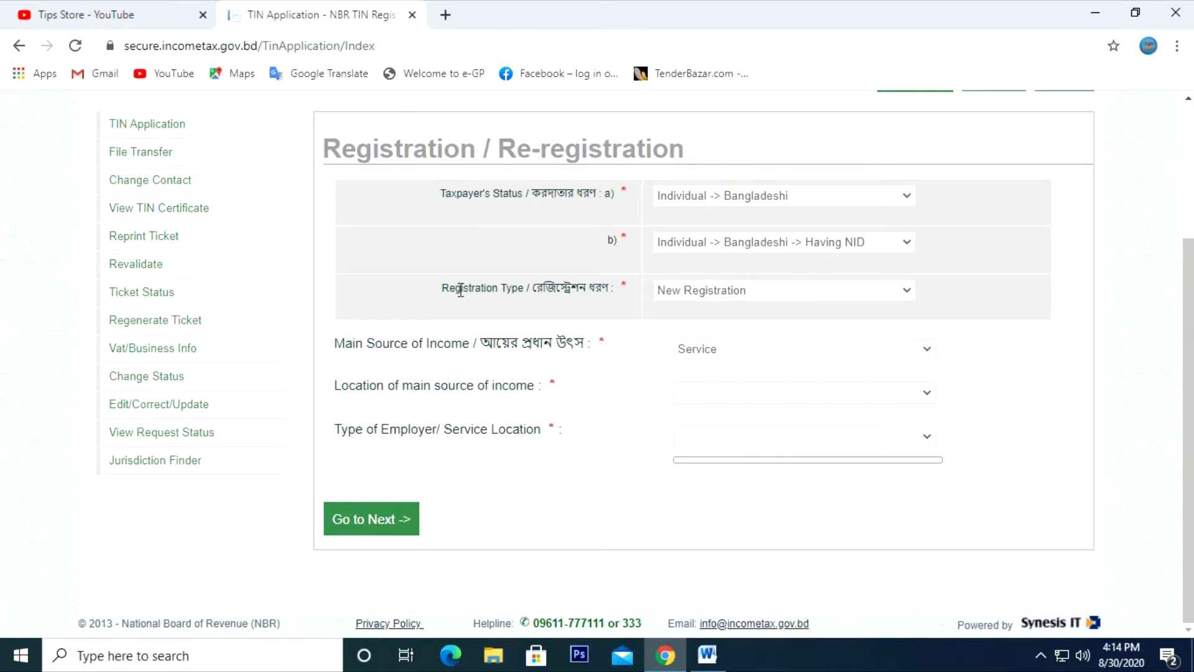
Keep New Registration as registration type and Service as main income source
left_click(905, 291)
left_click(906, 292)
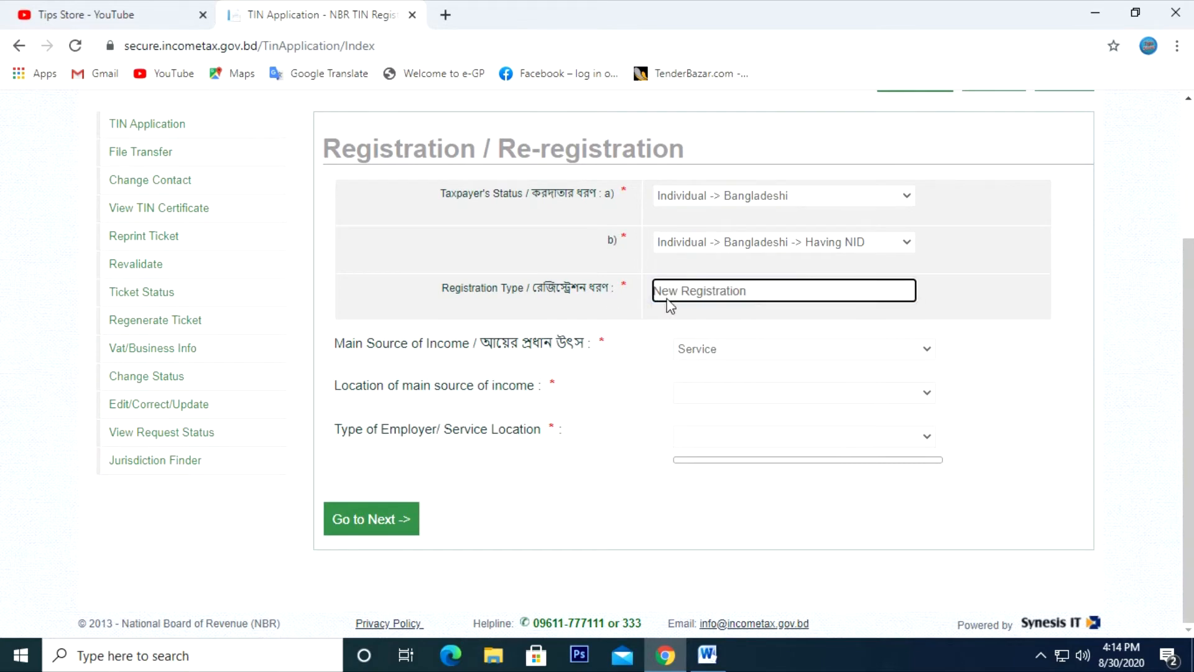
left_click(796, 291)
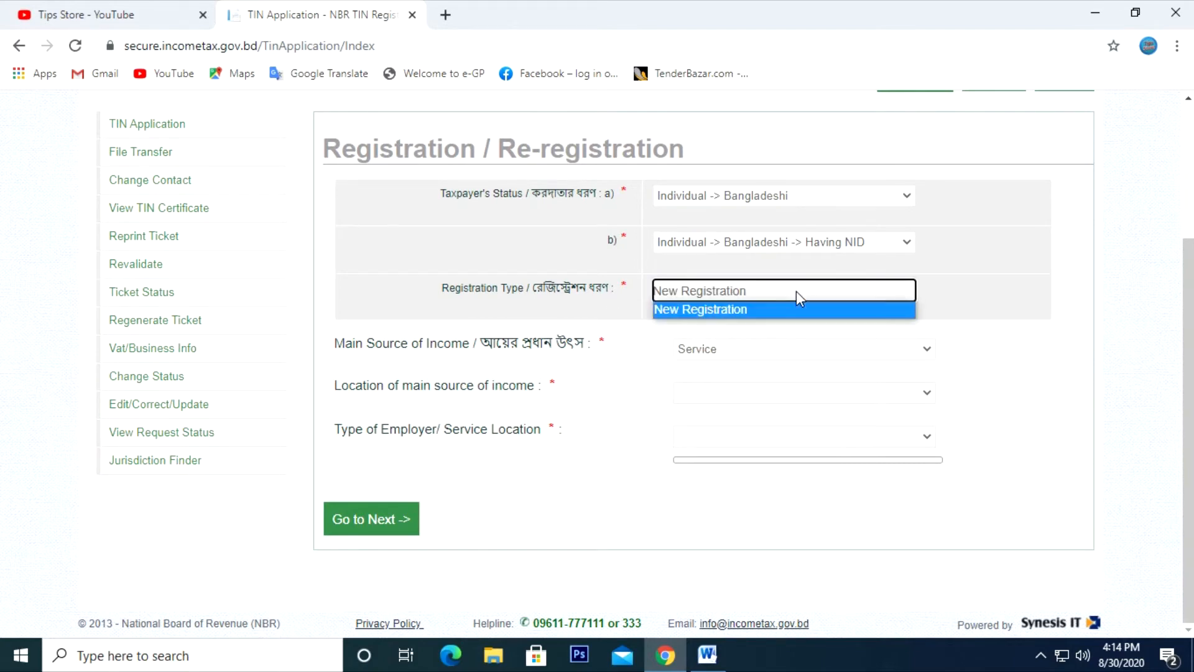
left_click(1005, 274)
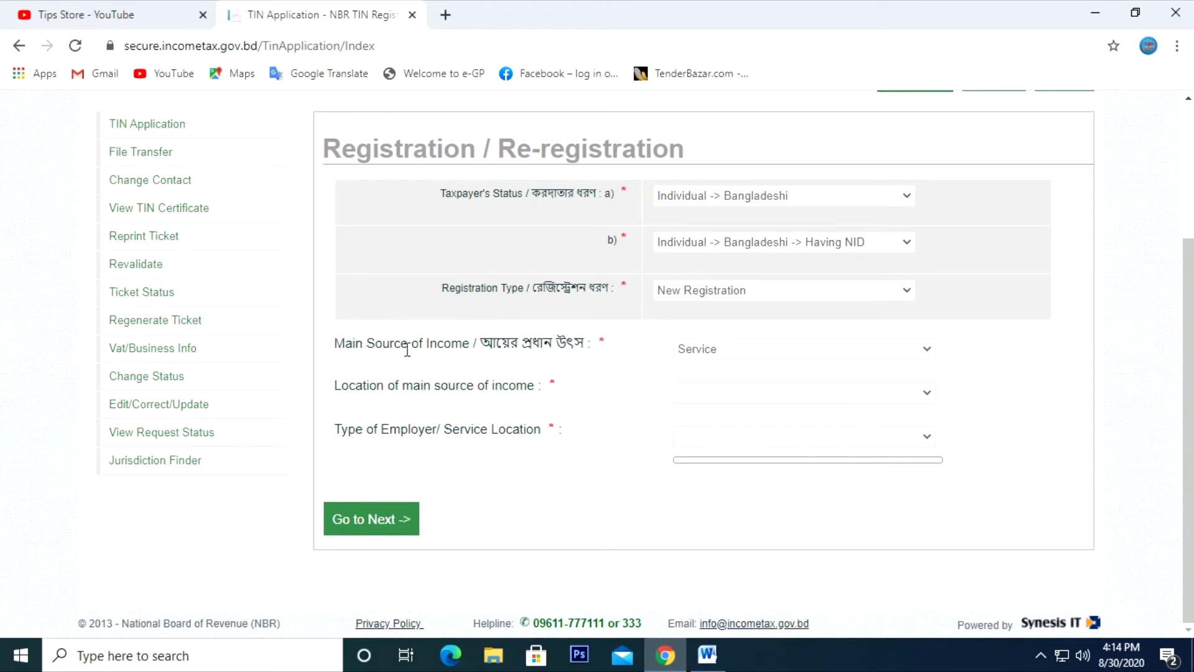
left_click(926, 347)
left_click(704, 368)
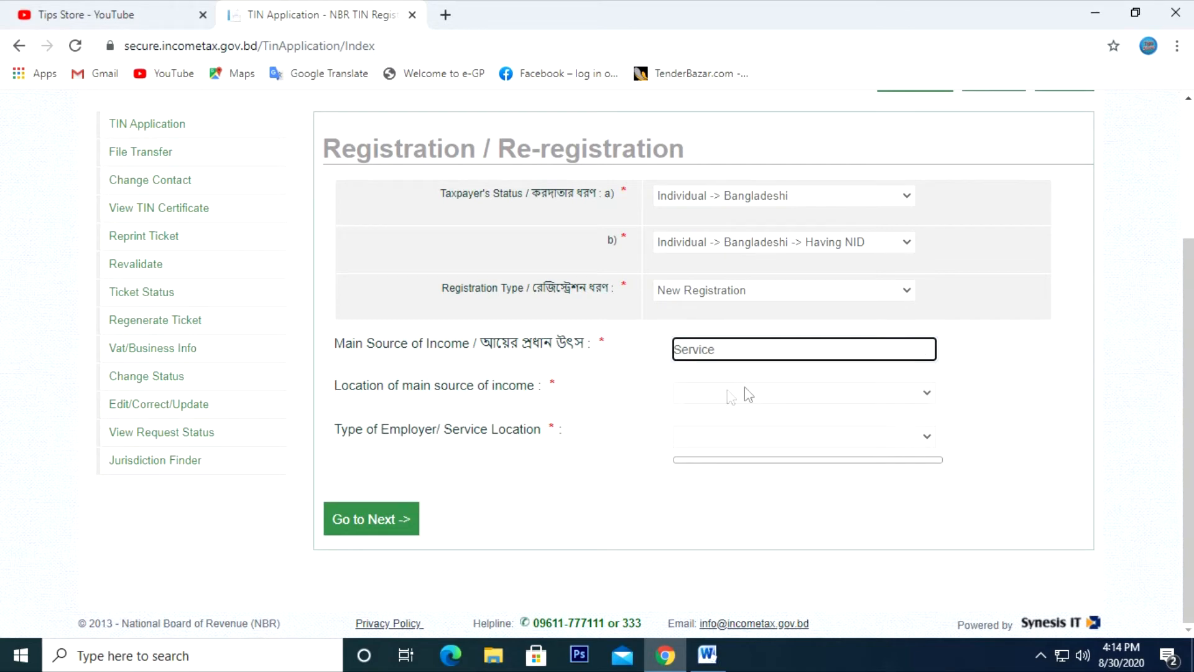
left_click(929, 395)
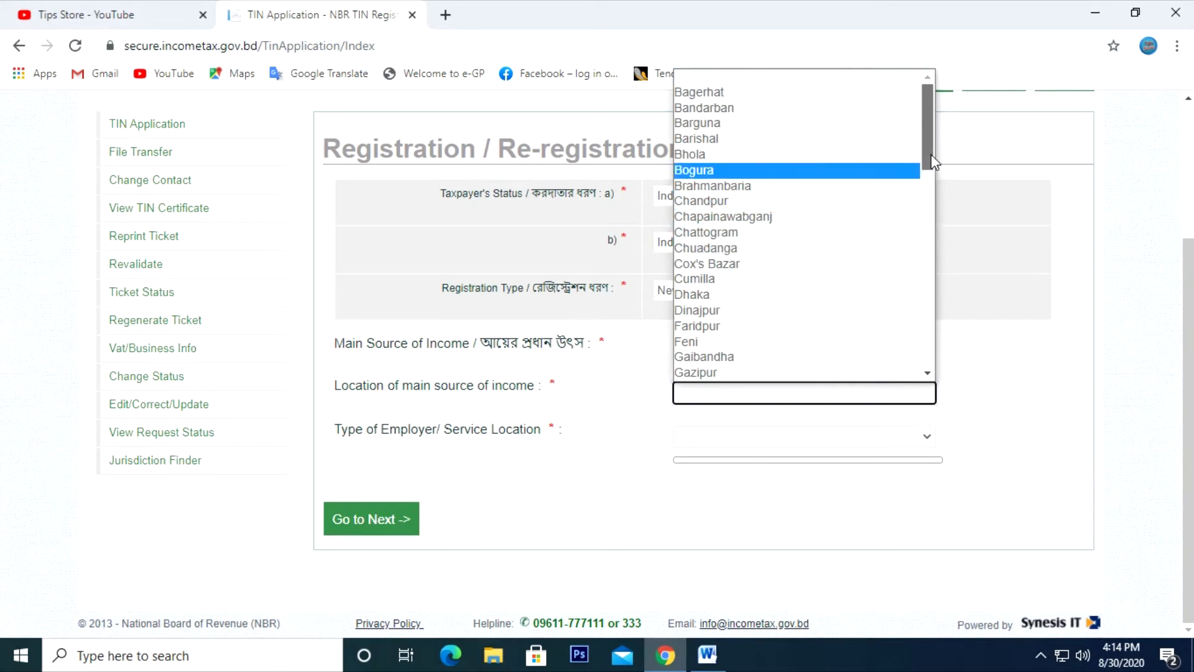
Set the location of main source of income to Patuakhali
left_click_drag(930, 135, 906, 344)
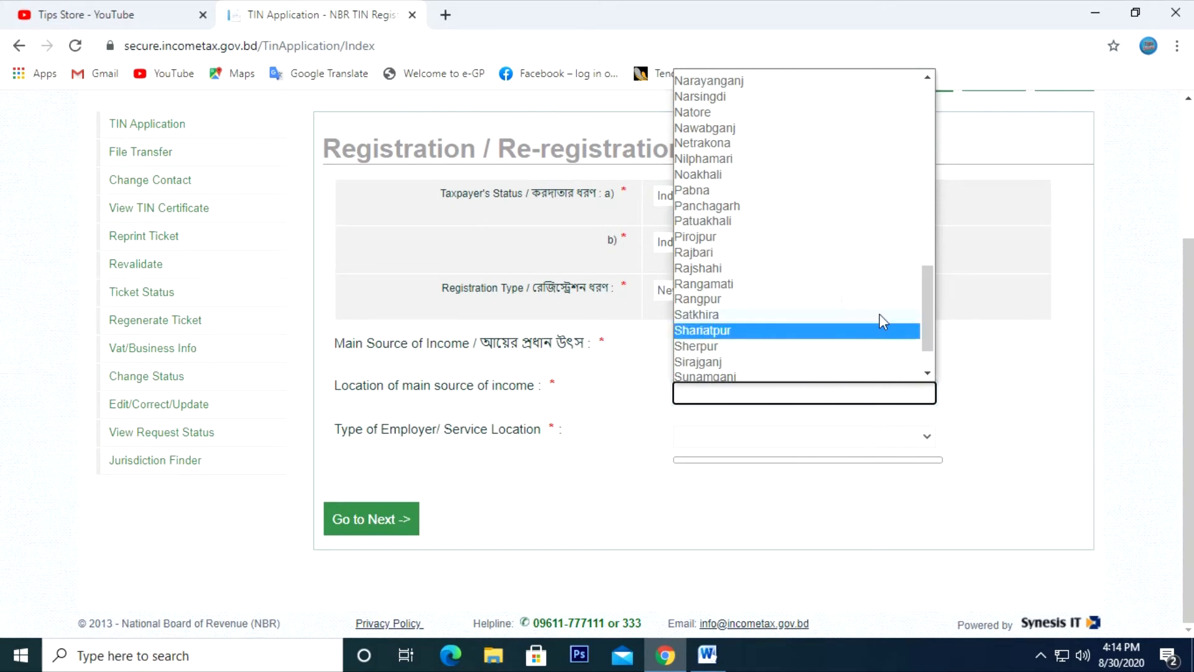
left_click(729, 224)
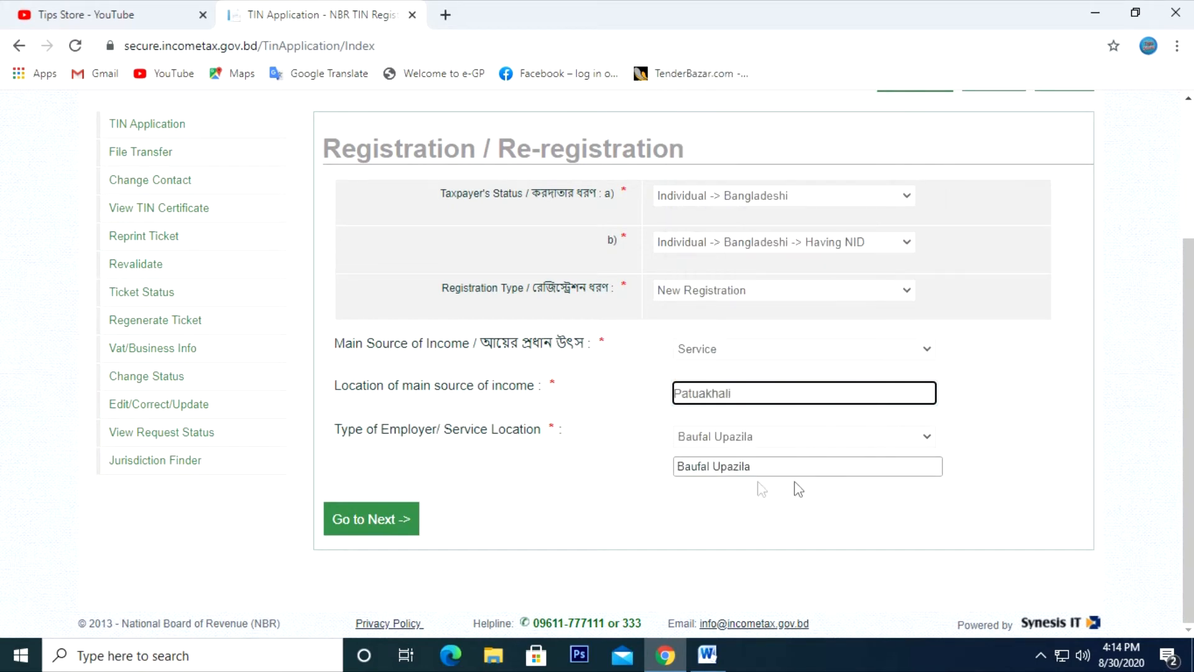
left_click(929, 439)
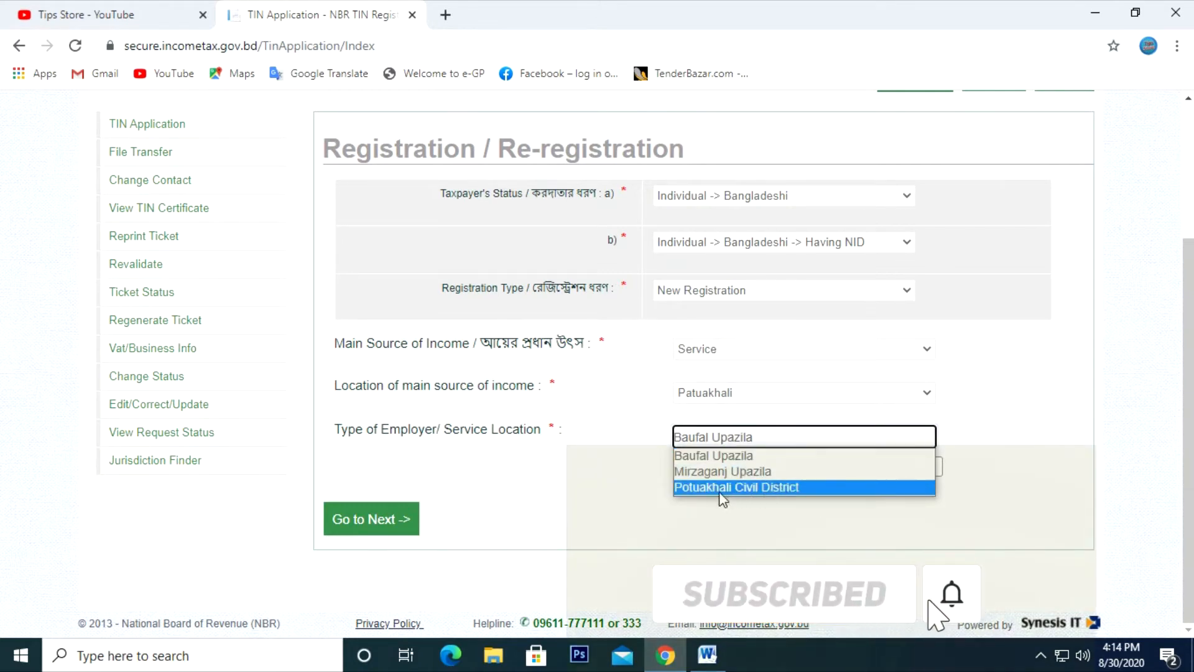
left_click(619, 492)
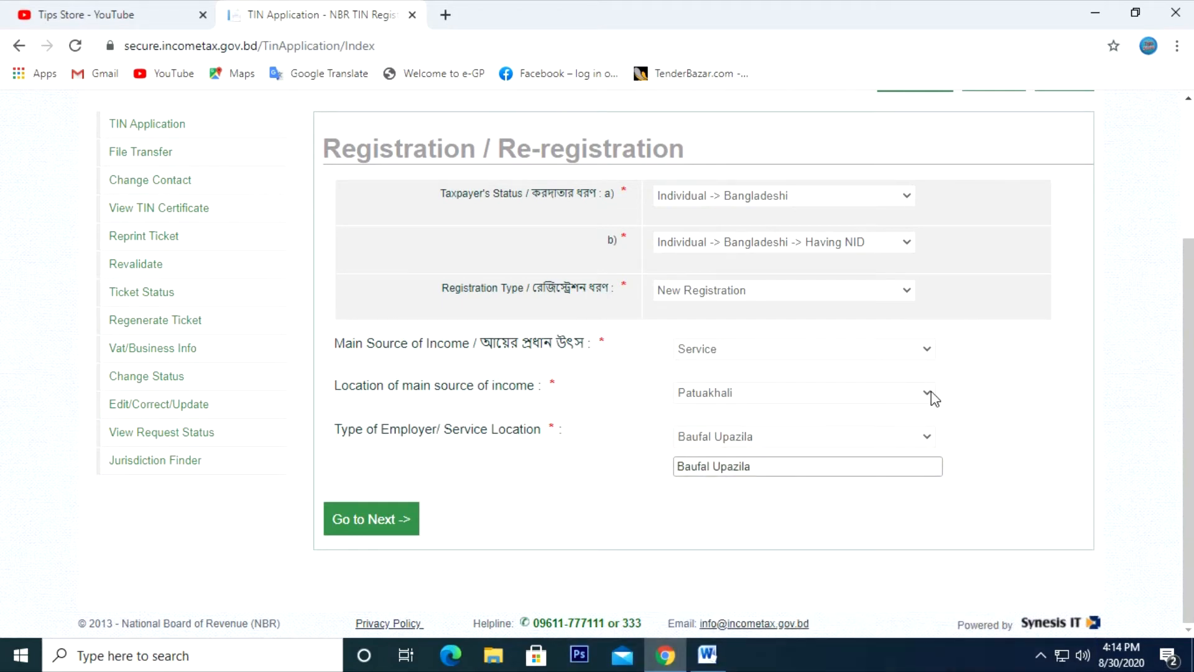
left_click(931, 390)
left_click_drag(926, 298, 936, 114)
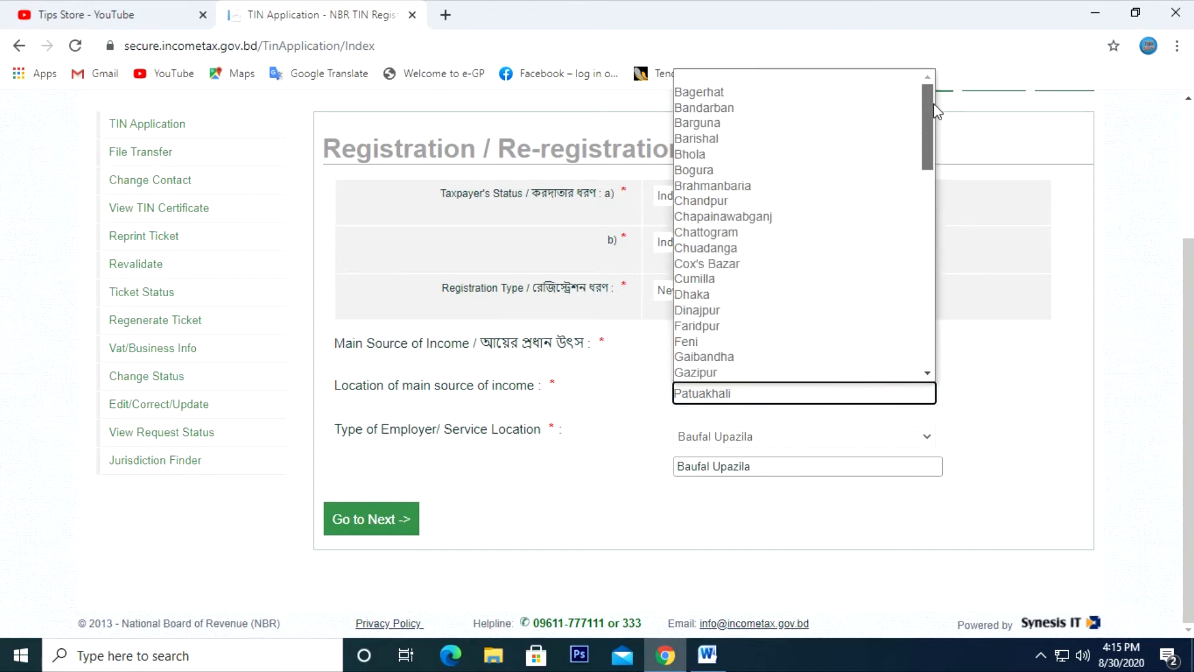
scroll(931, 159, "down", 1)
left_click_drag(931, 159, 932, 292)
left_click(1052, 406)
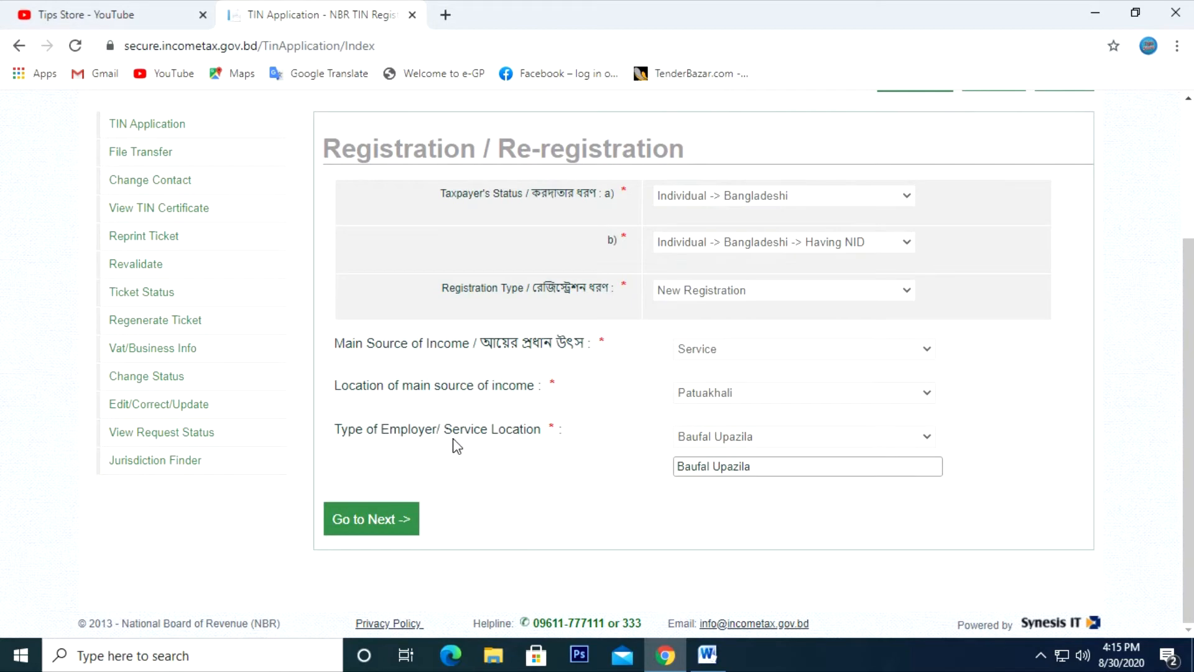
Choose Potuakhali Civil District as service location and continue to Basic Information
left_click(930, 443)
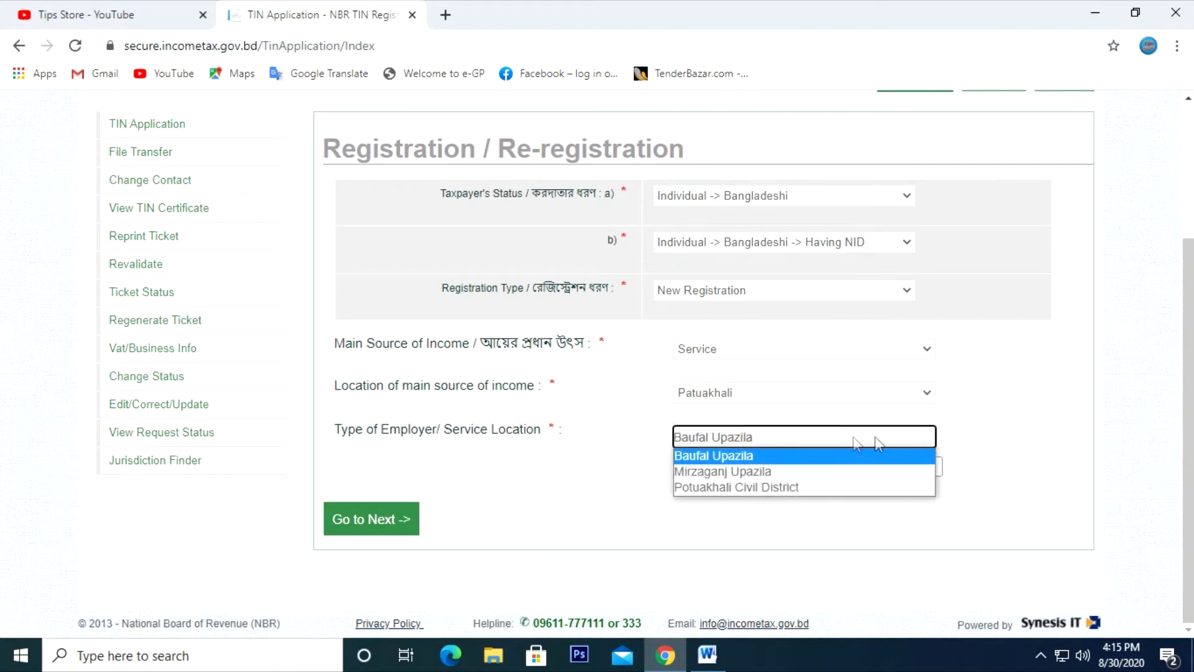
left_click(702, 487)
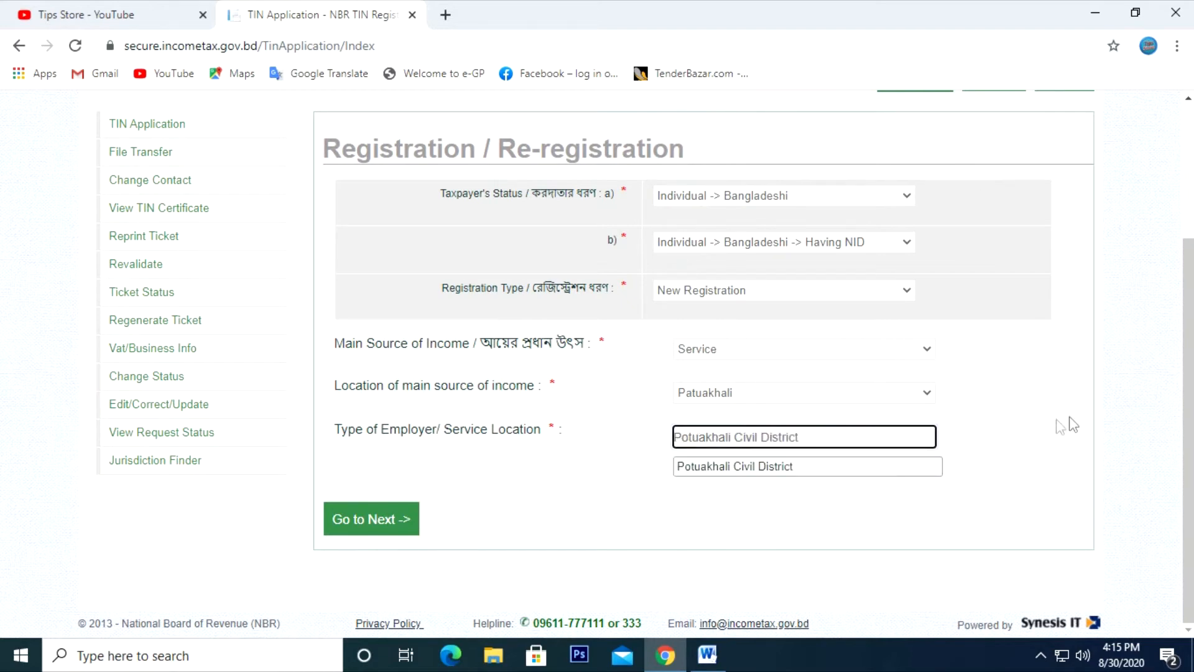
left_click(377, 528)
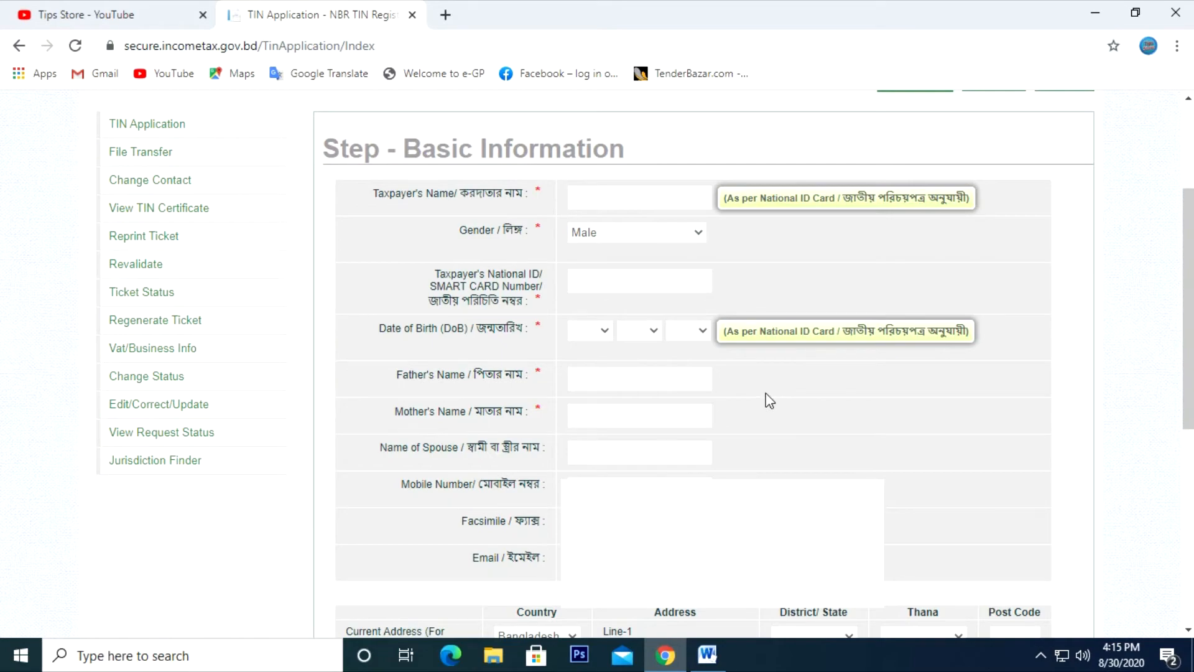
Type the applicant's full NID name into the Taxpayer's Name field
scroll(766, 398, "down", 7)
scroll(868, 434, "up", 10)
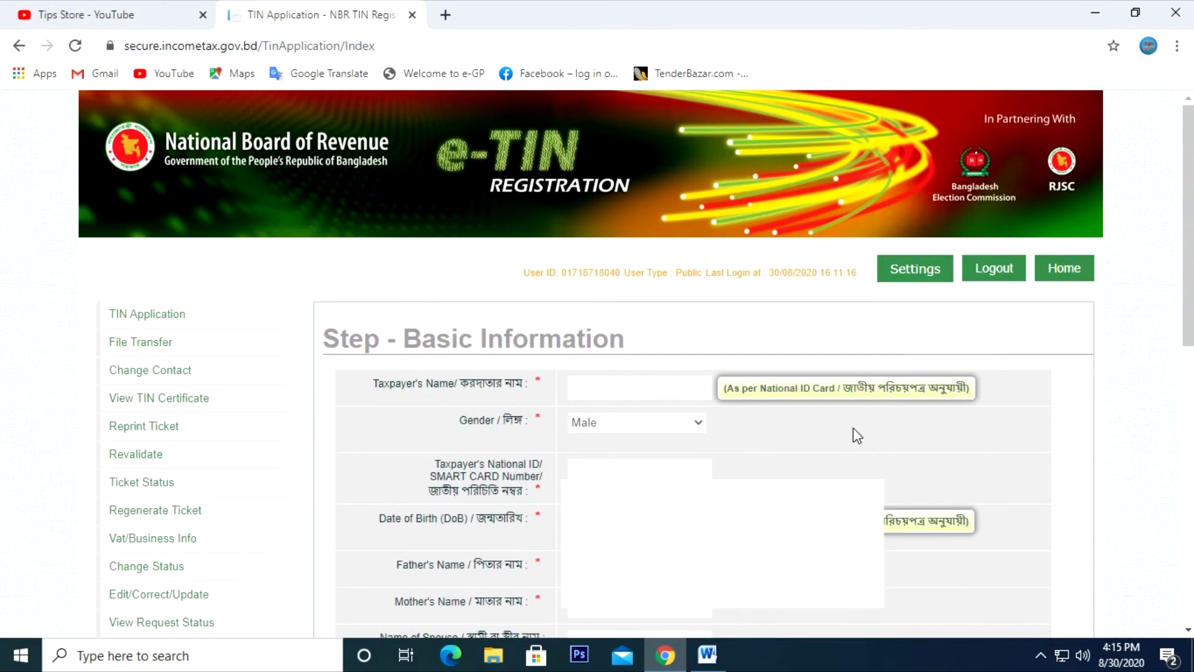
scroll(856, 435, "down", 1)
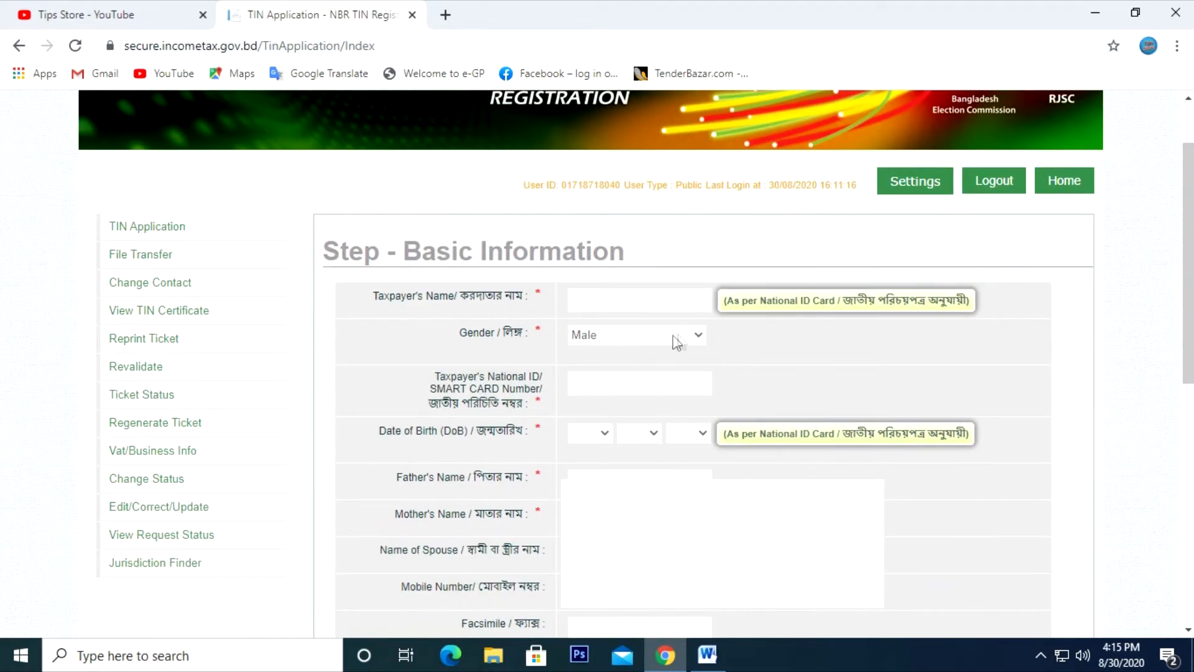
left_click(613, 300)
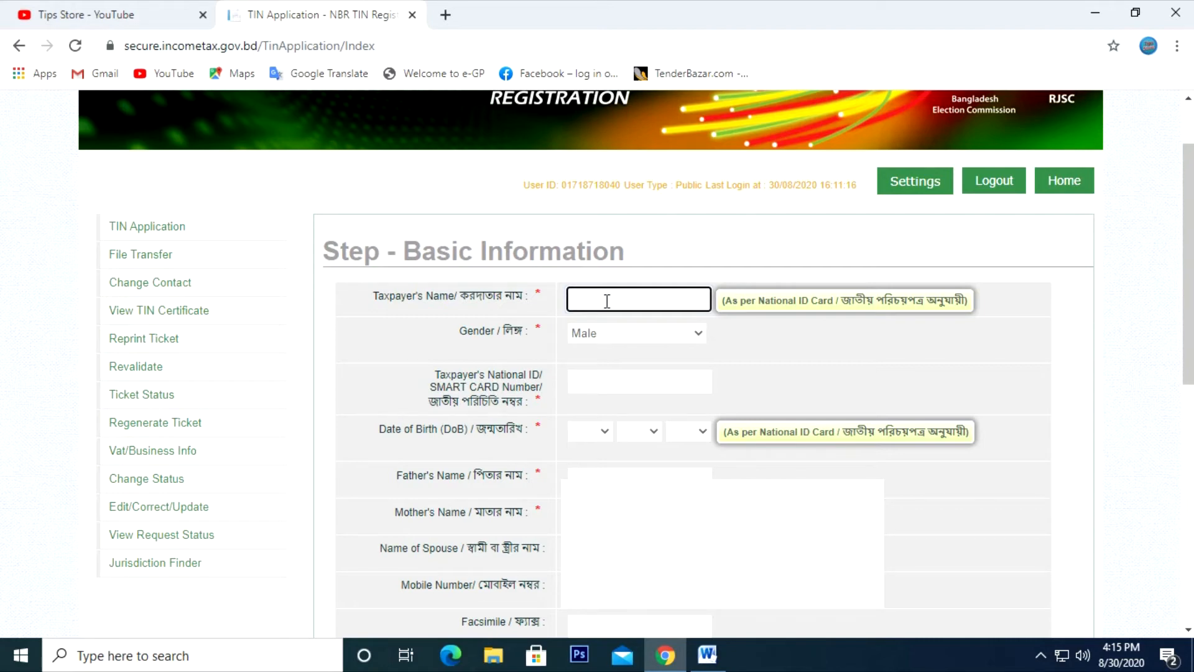
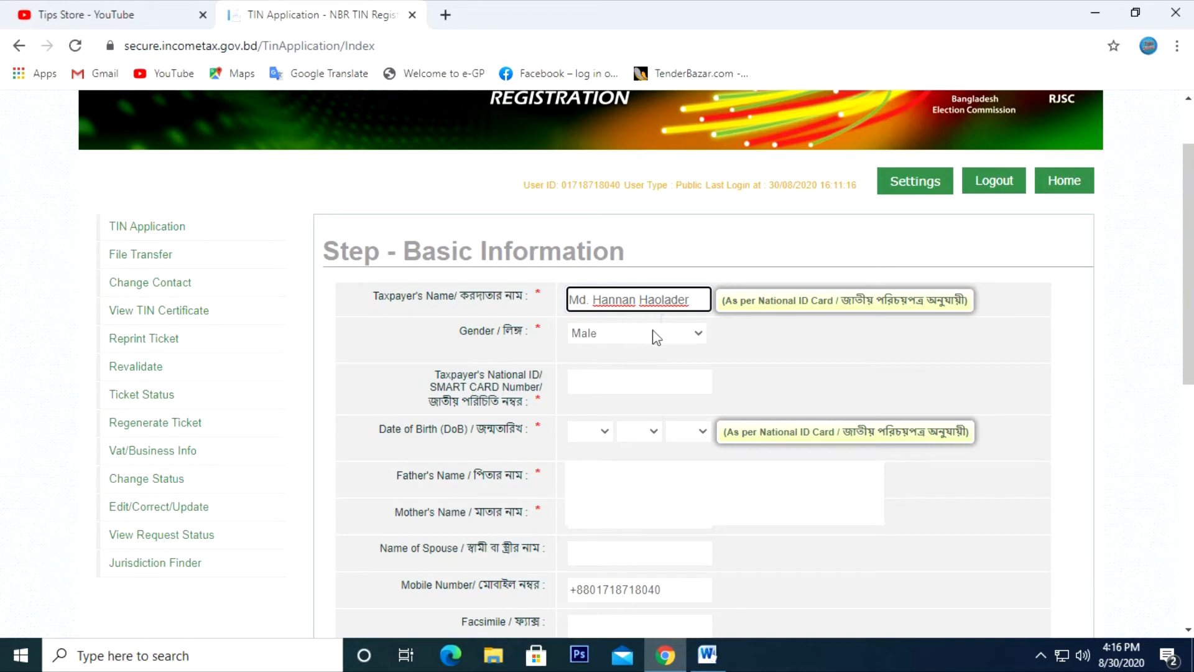
Keep Male selected as the gender
left_click(621, 334)
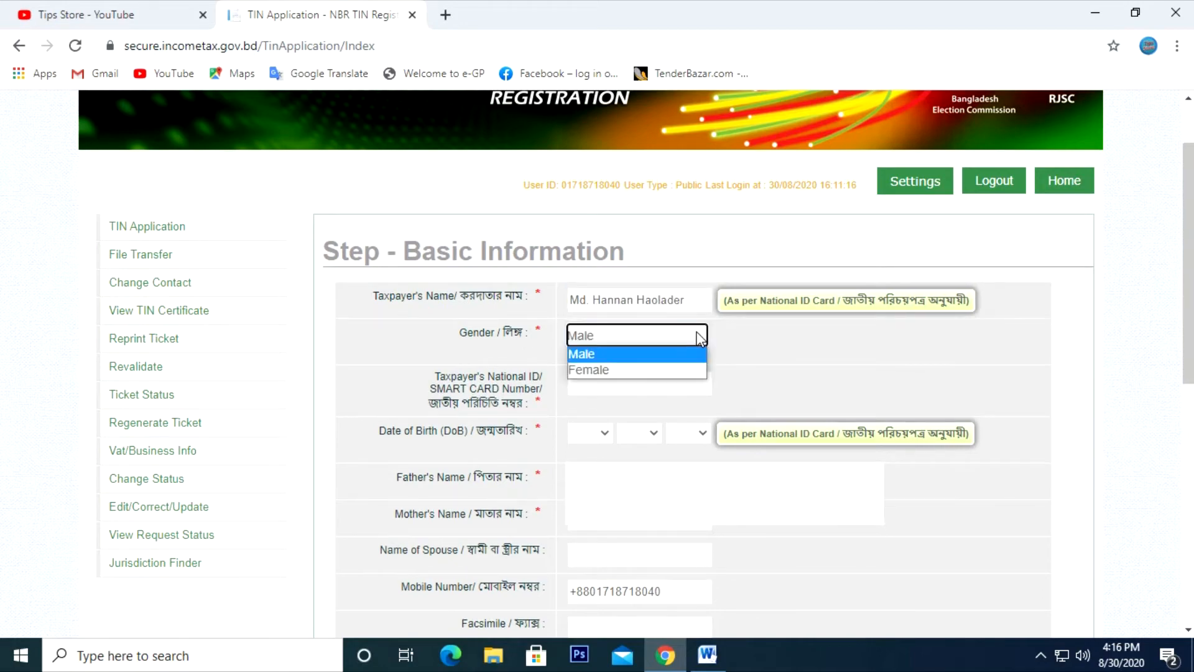
left_click(622, 350)
scroll(654, 372, "down", 1)
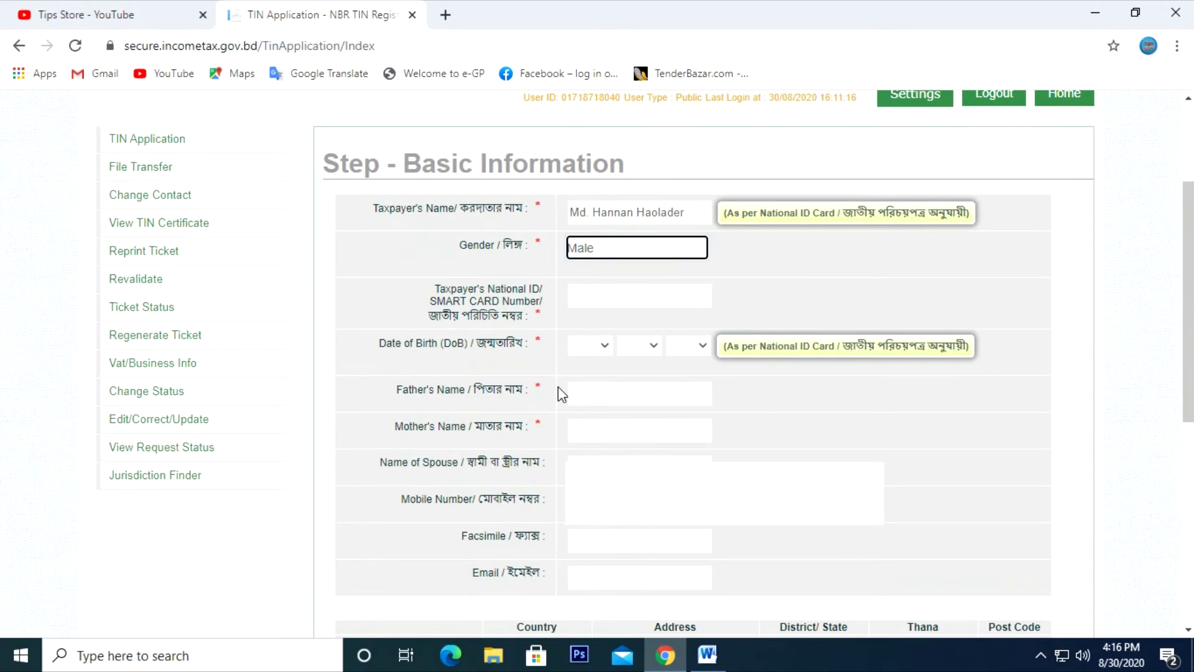
left_click(600, 348)
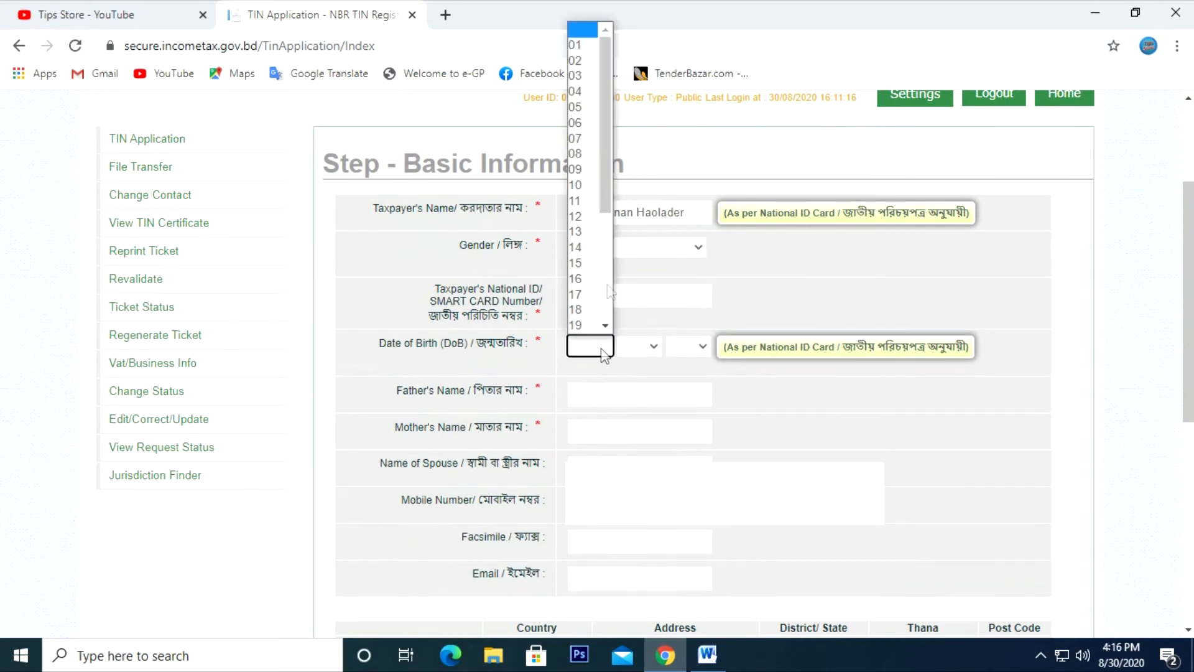
left_click(577, 46)
left_click(657, 350)
left_click(625, 394)
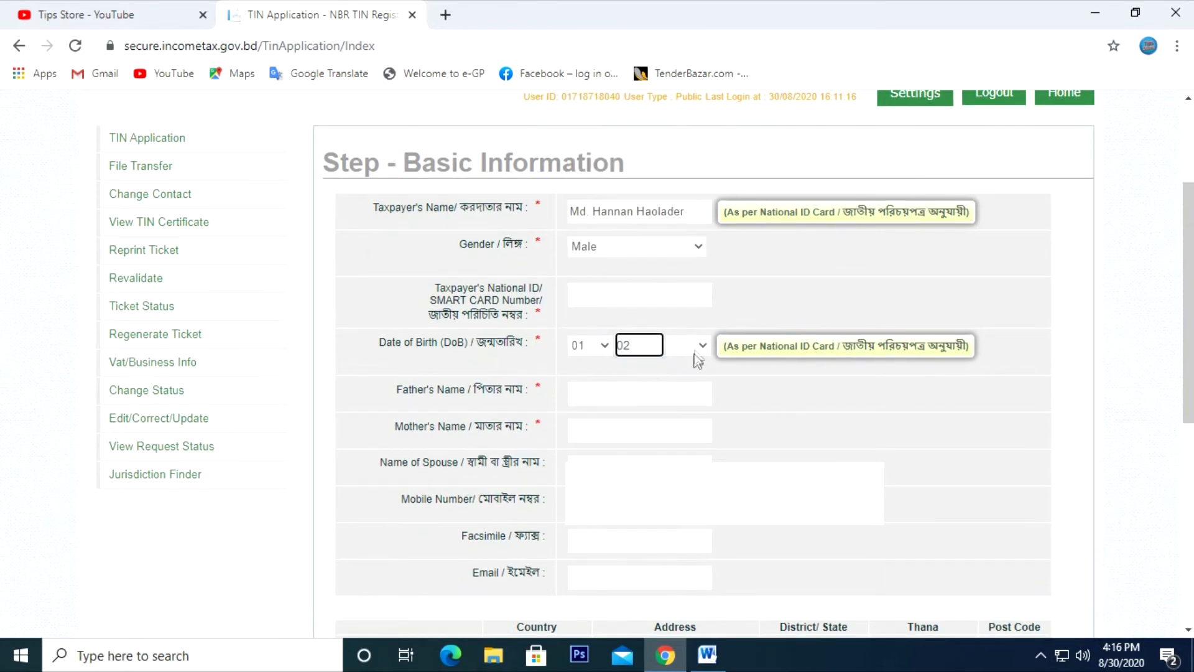
left_click(697, 350)
left_click_drag(706, 59, 710, 176)
left_click_drag(703, 180, 715, 102)
left_click(694, 117)
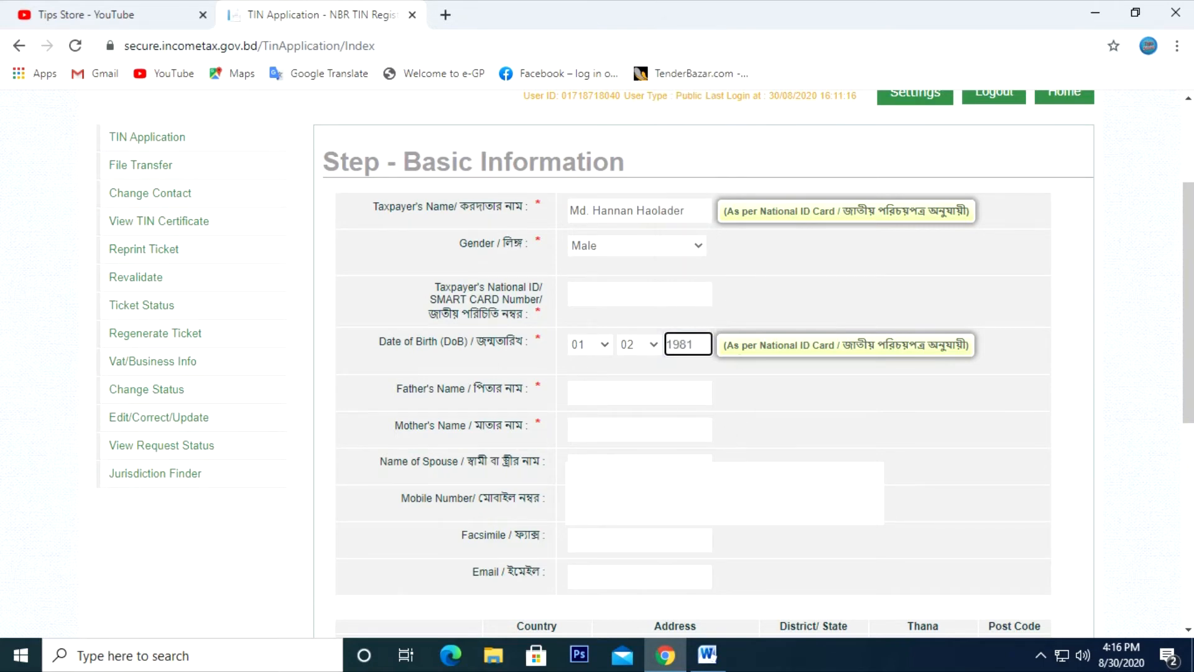
left_click(577, 390)
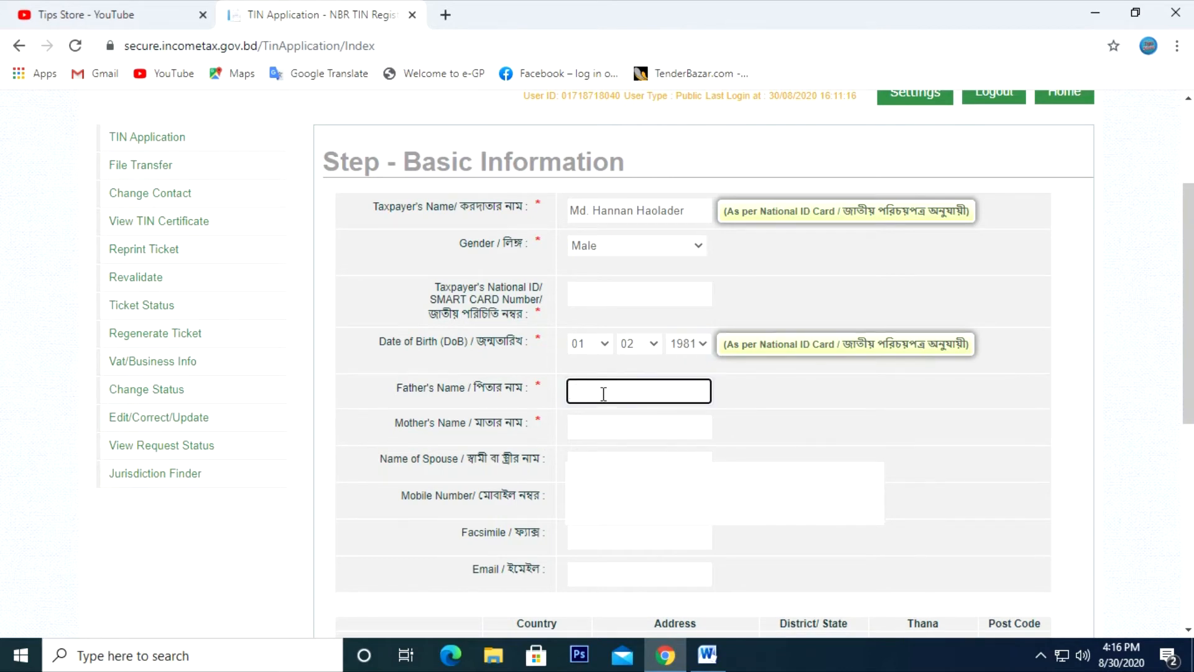
Copy the father's name from the Word table into the form's Father's Name field
left_click(707, 654)
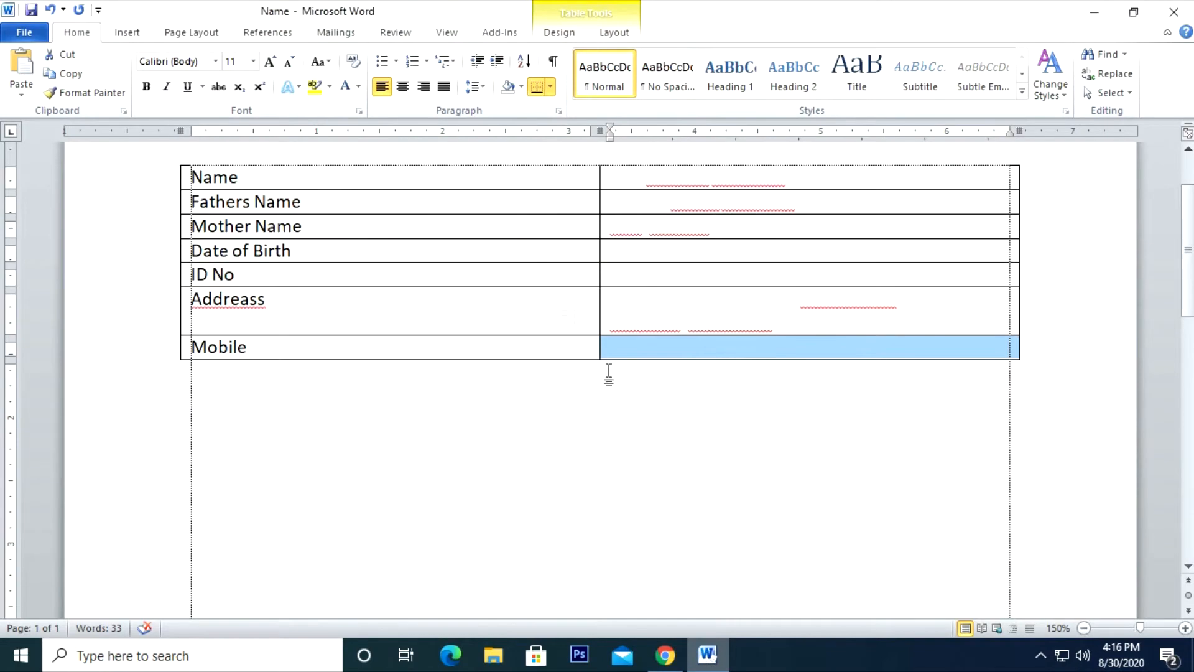
left_click(602, 200)
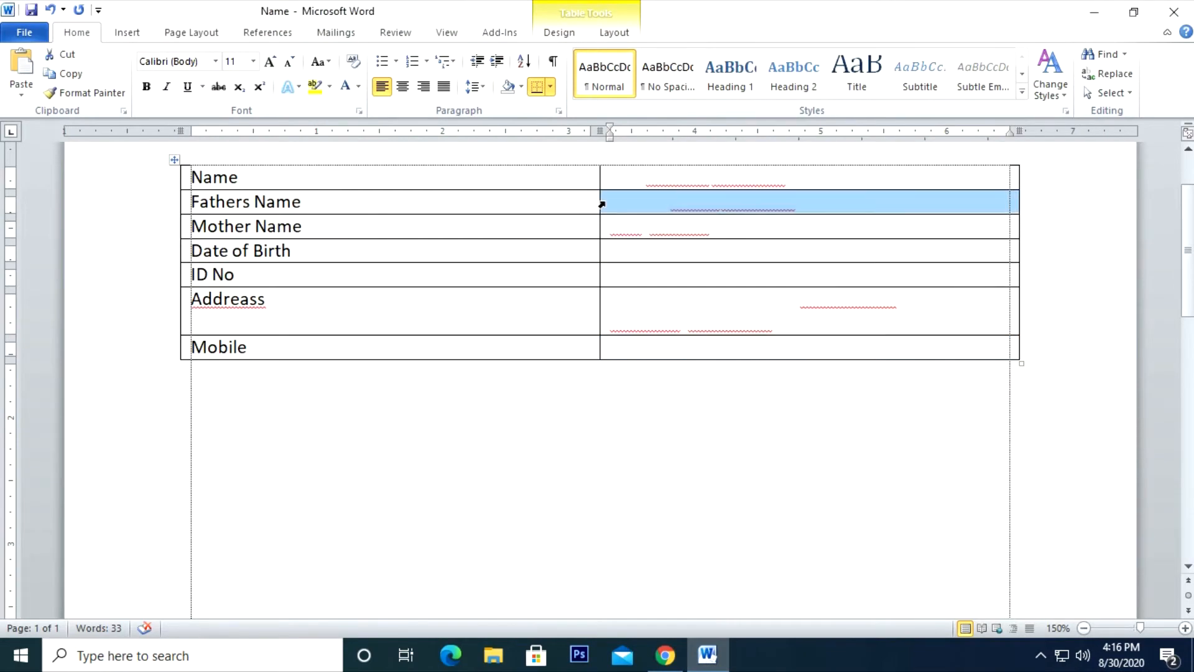
key("ctrl+c")
left_click(665, 654)
key("ctrl+v")
Copy the mother's name from the Word table into the form's Mother's Name field
left_click(580, 430)
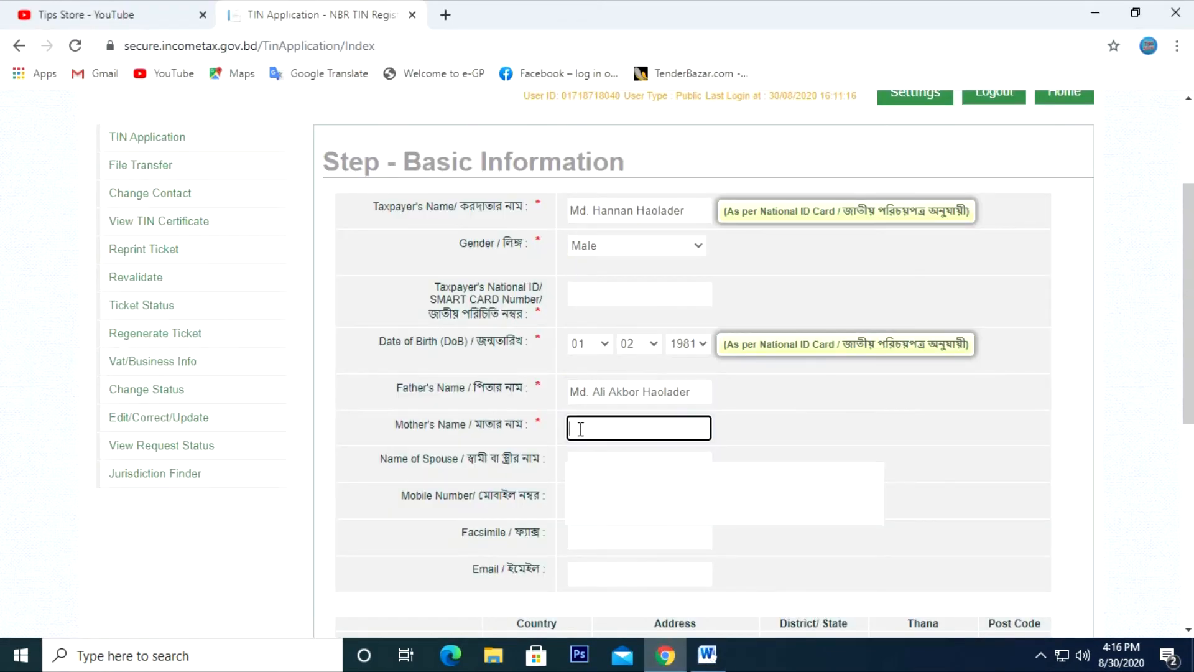
left_click(707, 654)
left_click(602, 227)
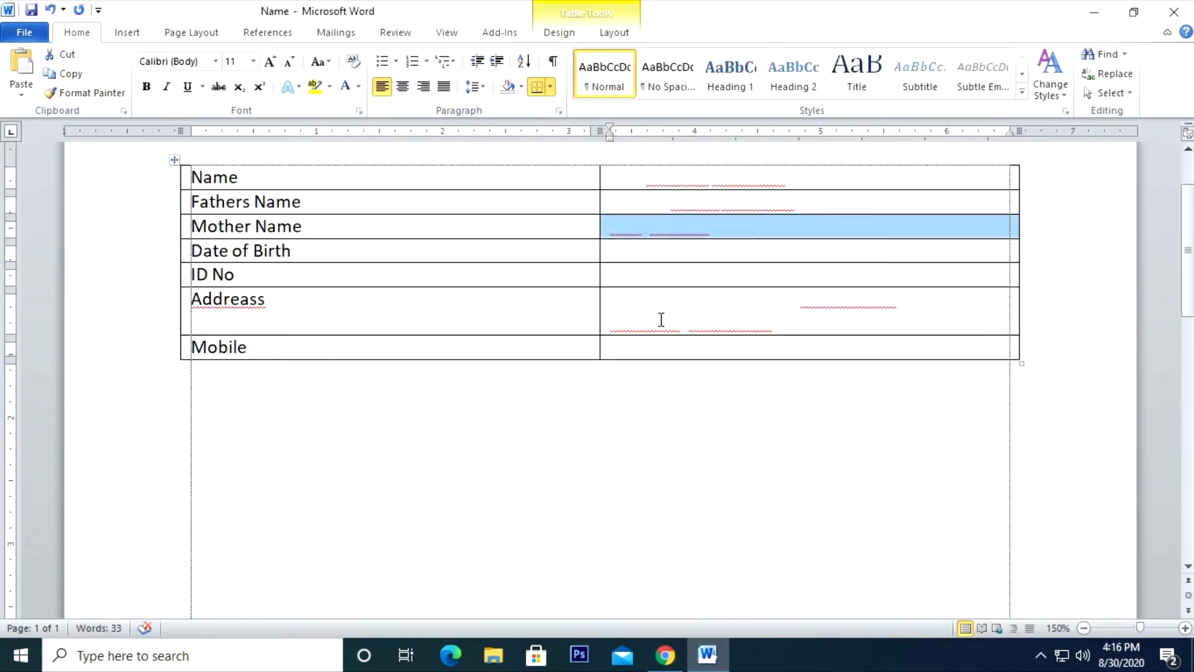
key("ctrl+c")
left_click(664, 654)
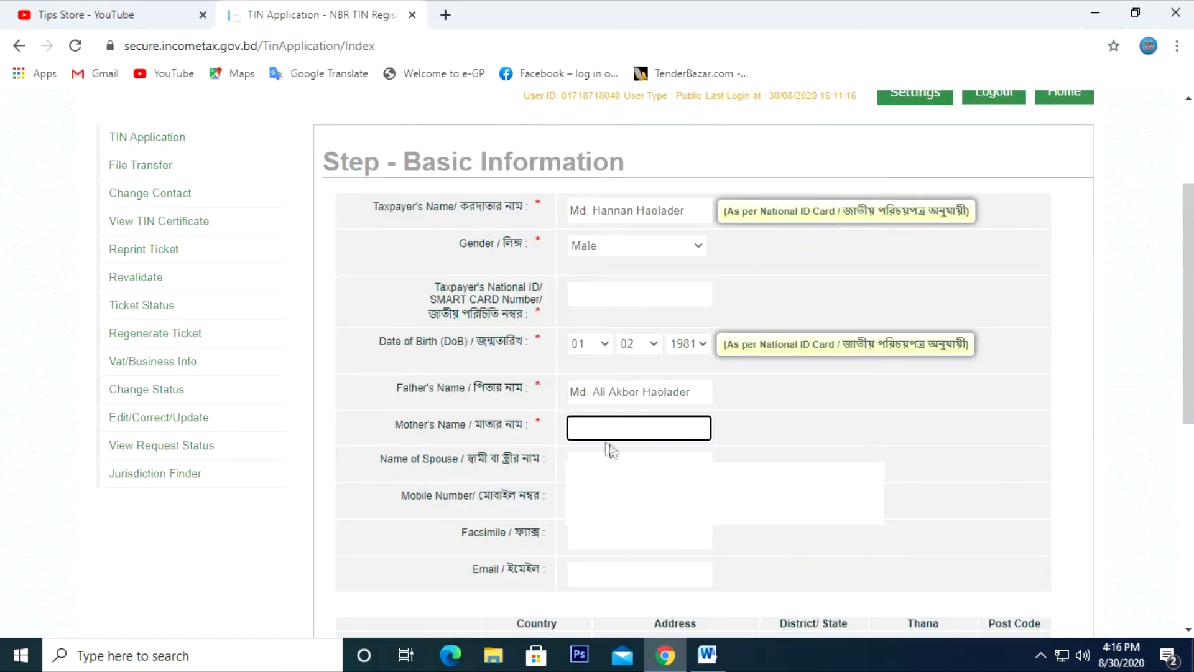
key("ctrl+v")
scroll(693, 434, "down", 1)
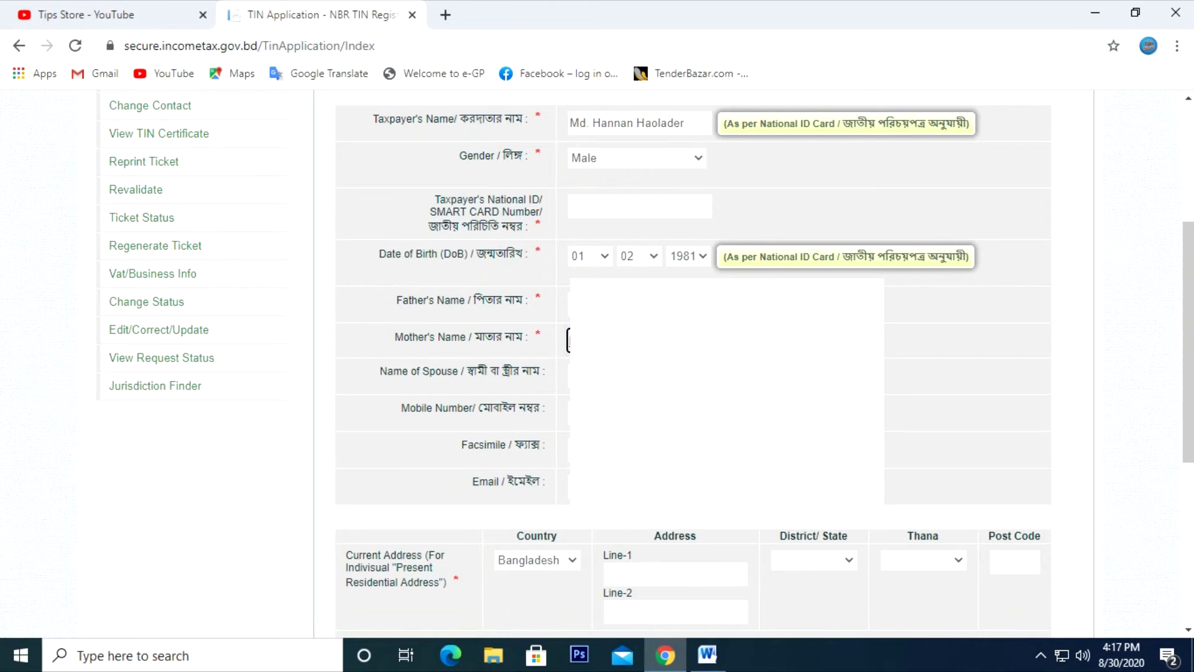
Set the current address to district Patuakhali, thana Kalapara, post code 8650
scroll(684, 404, "down", 1)
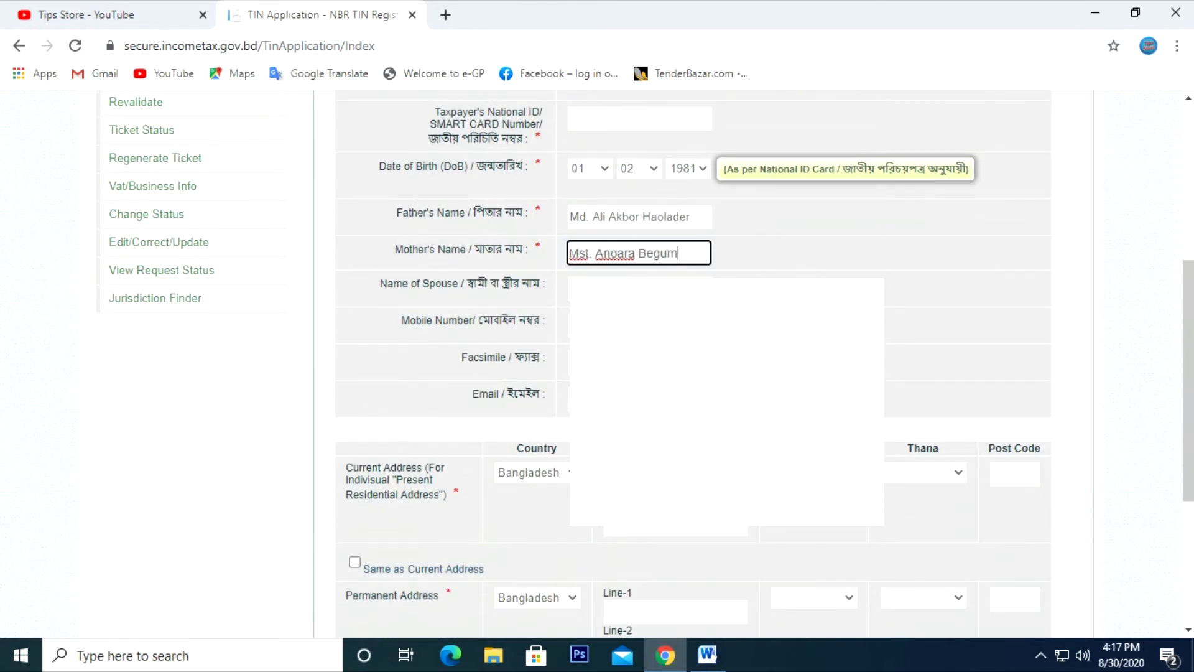
scroll(684, 373, "down", 3)
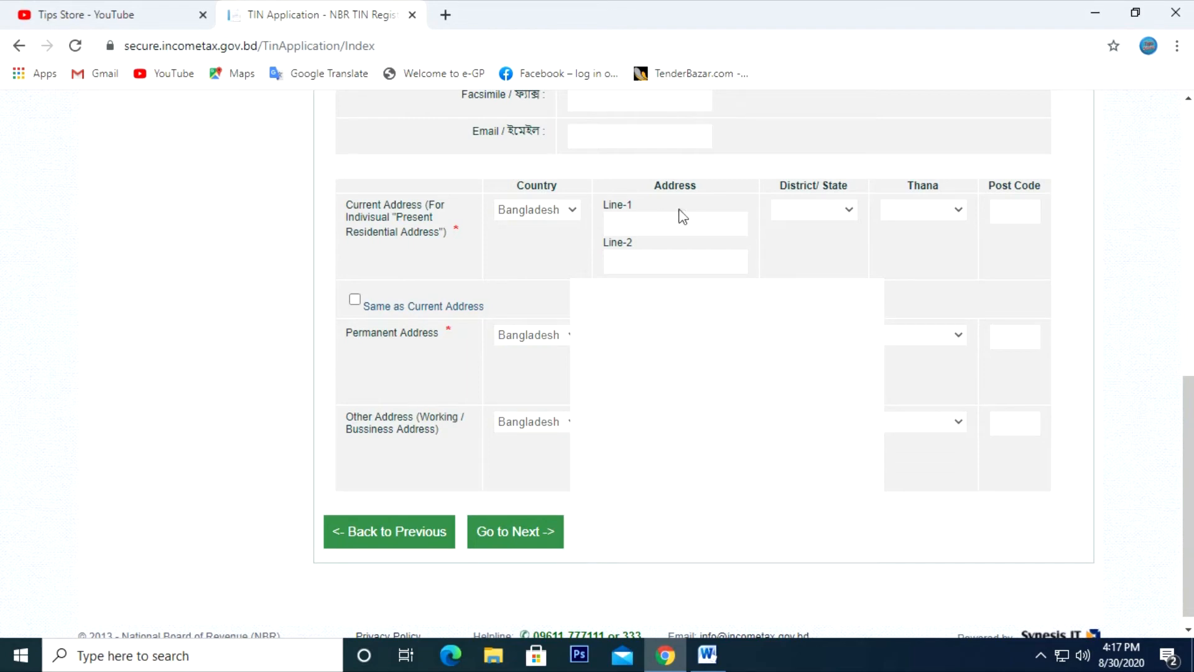
left_click(848, 210)
scroll(832, 240, "down", 4)
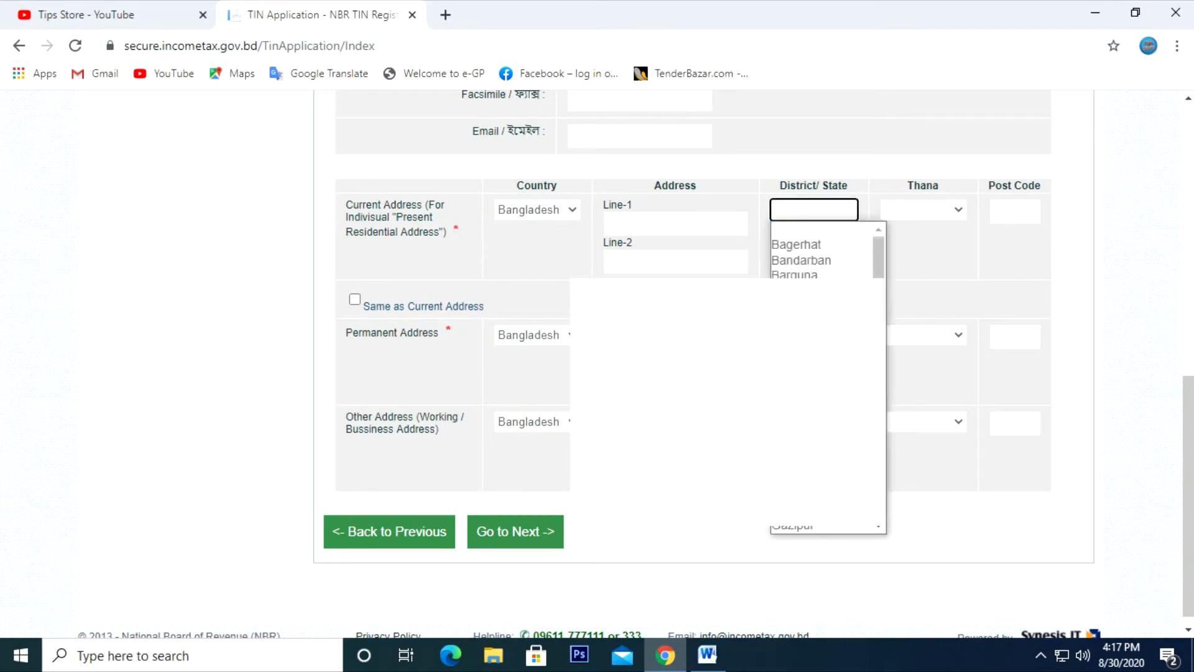
scroll(831, 240, "down", 10)
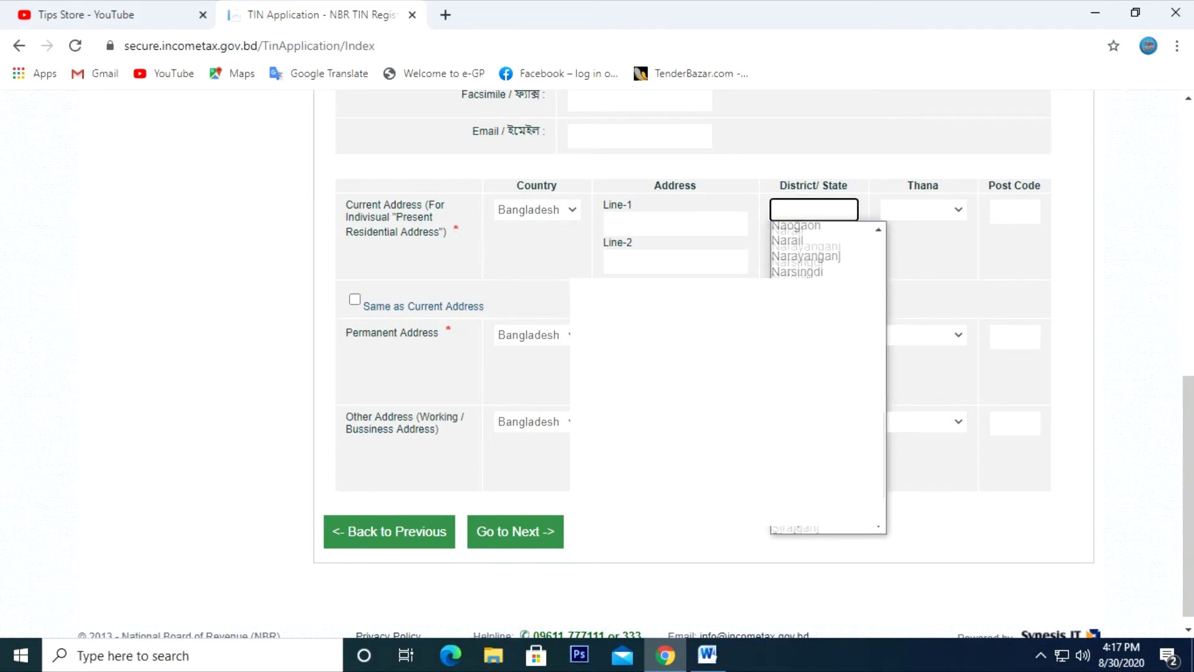
left_click(832, 249)
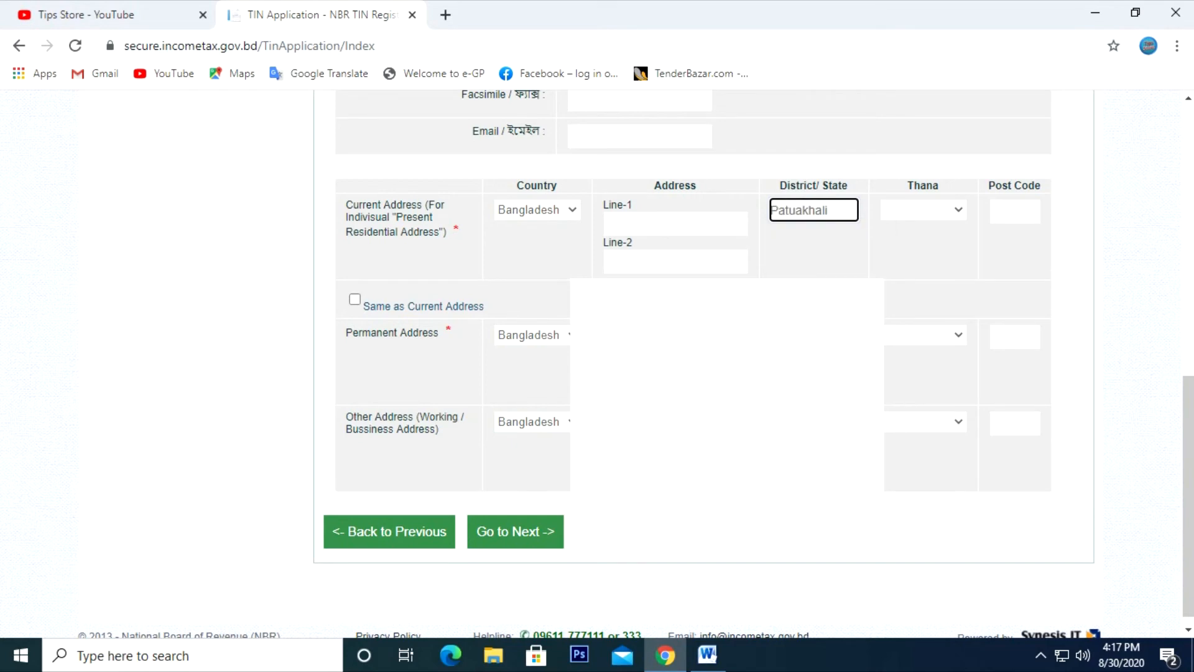
left_click(957, 209)
left_click(903, 307)
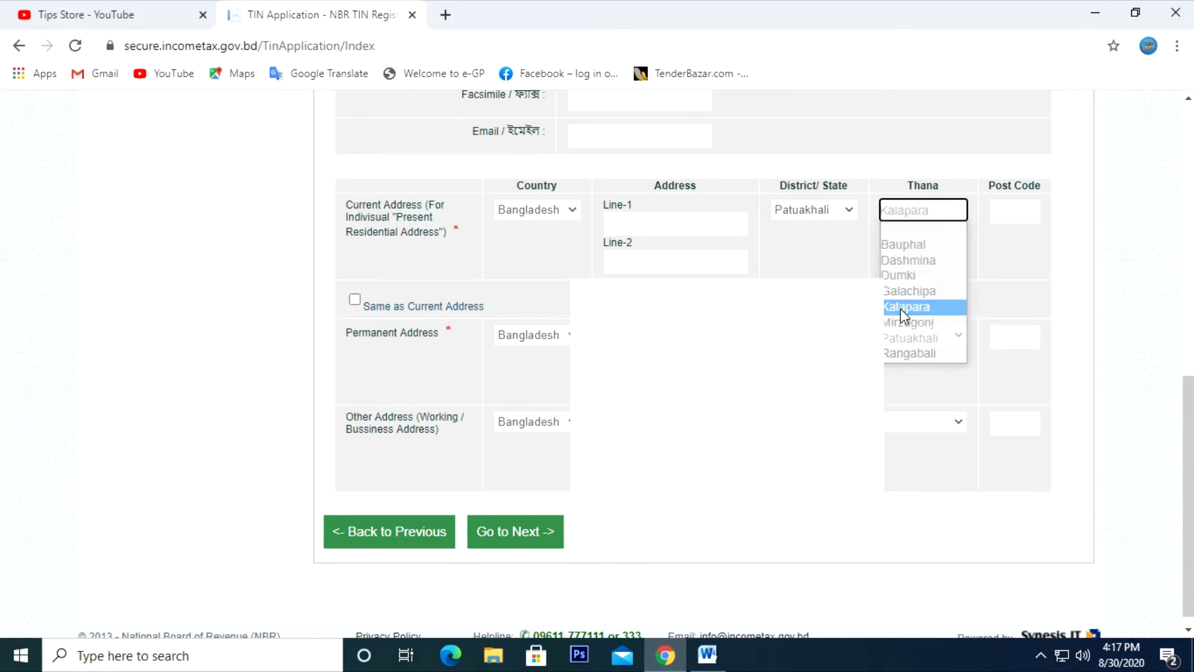
left_click(1005, 210)
type("8650")
left_click(665, 248)
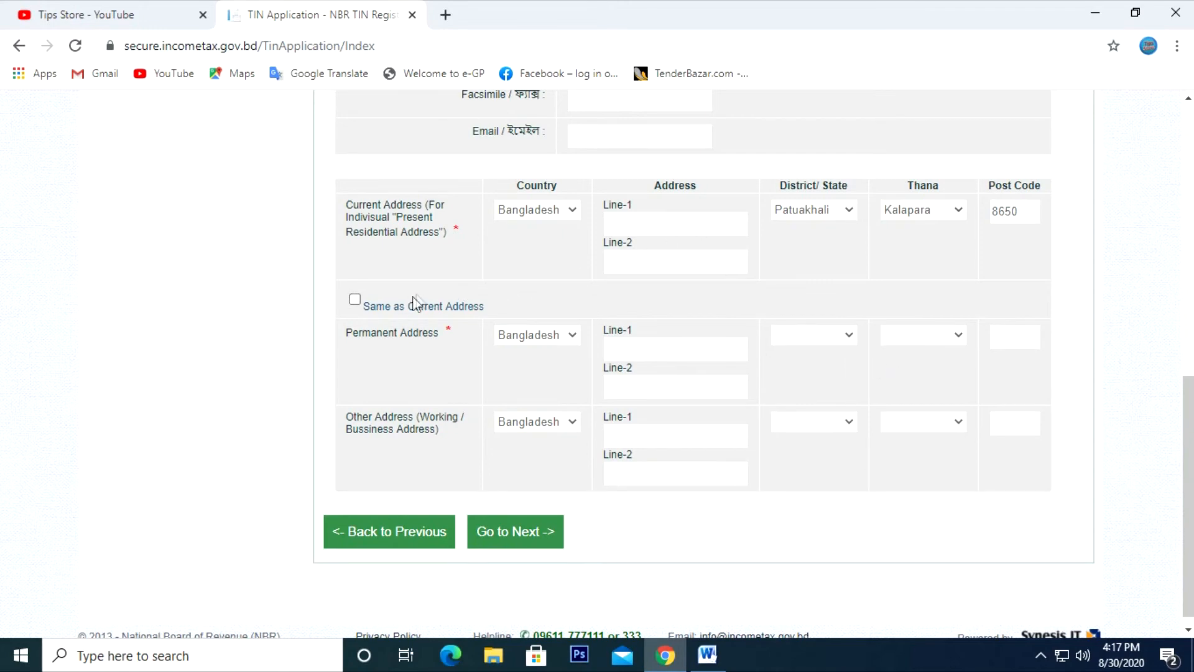
Tick Same as Current Address so the permanent address copies Patuakhali, Kalapara, 8650
left_click(354, 300)
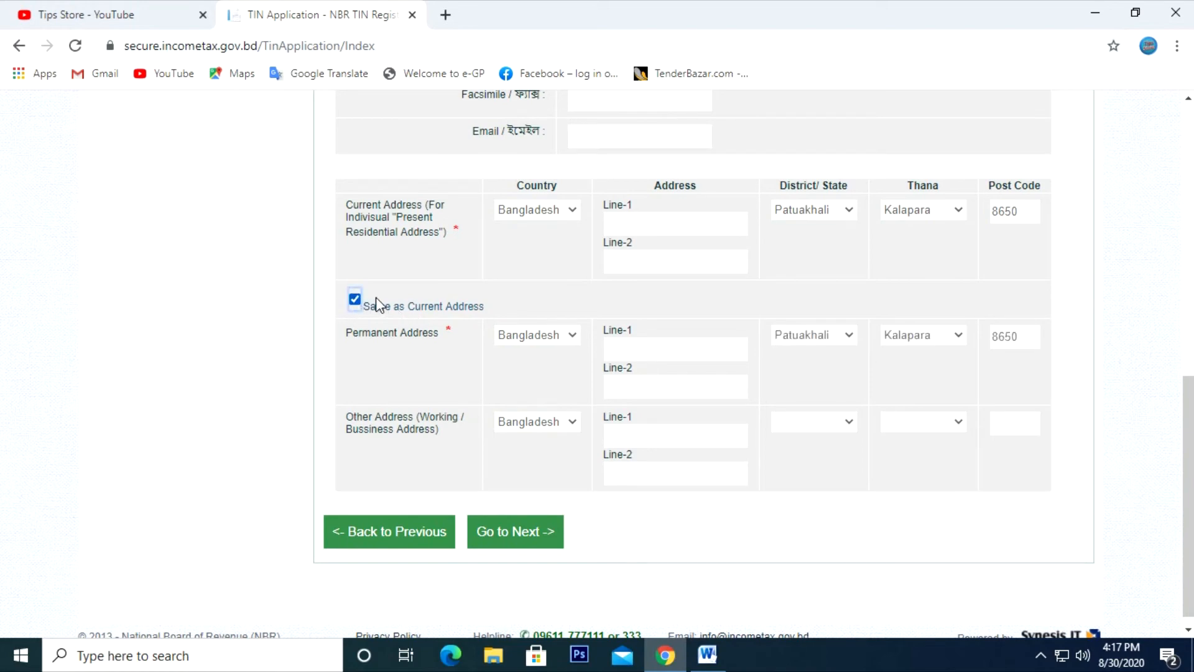
scroll(718, 439, "down", 1)
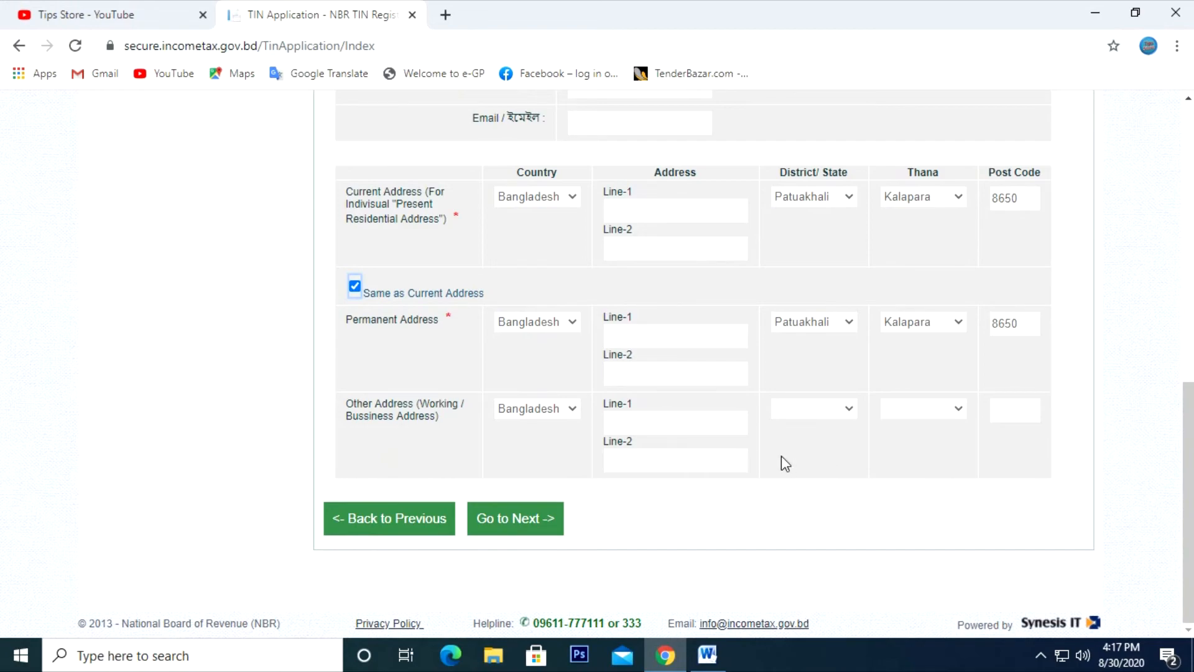
scroll(781, 455, "up", 8)
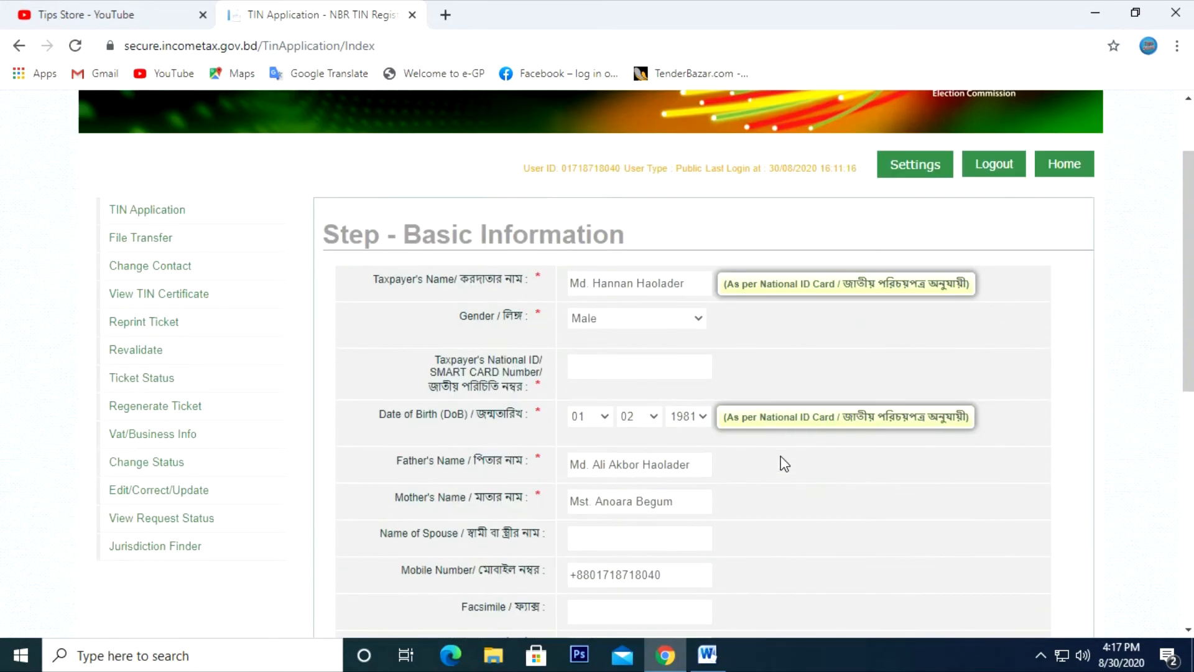
scroll(781, 460, "down", 2)
scroll(781, 446, "up", 1)
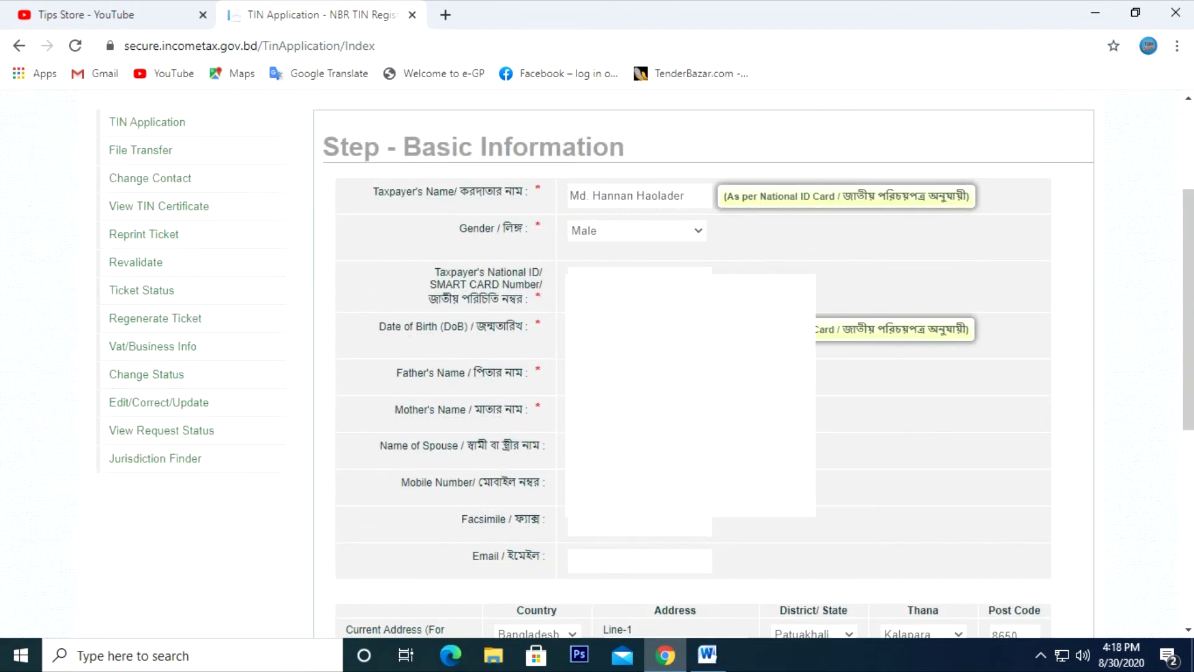
left_click(577, 269)
left_click(707, 654)
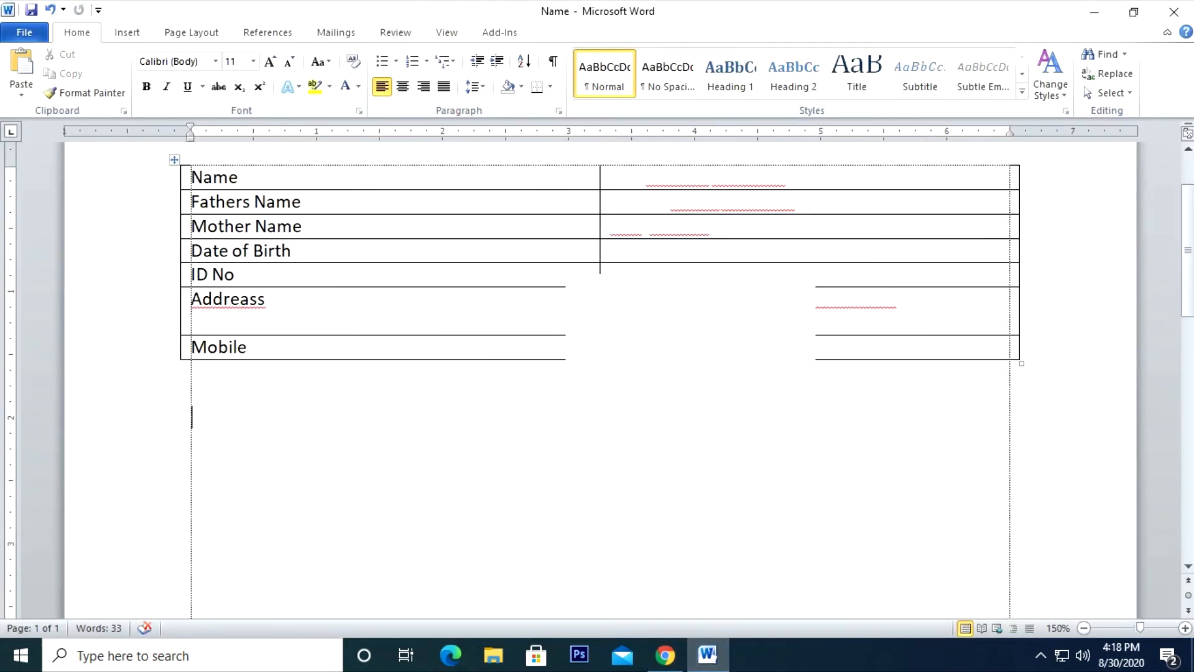
left_click(601, 269)
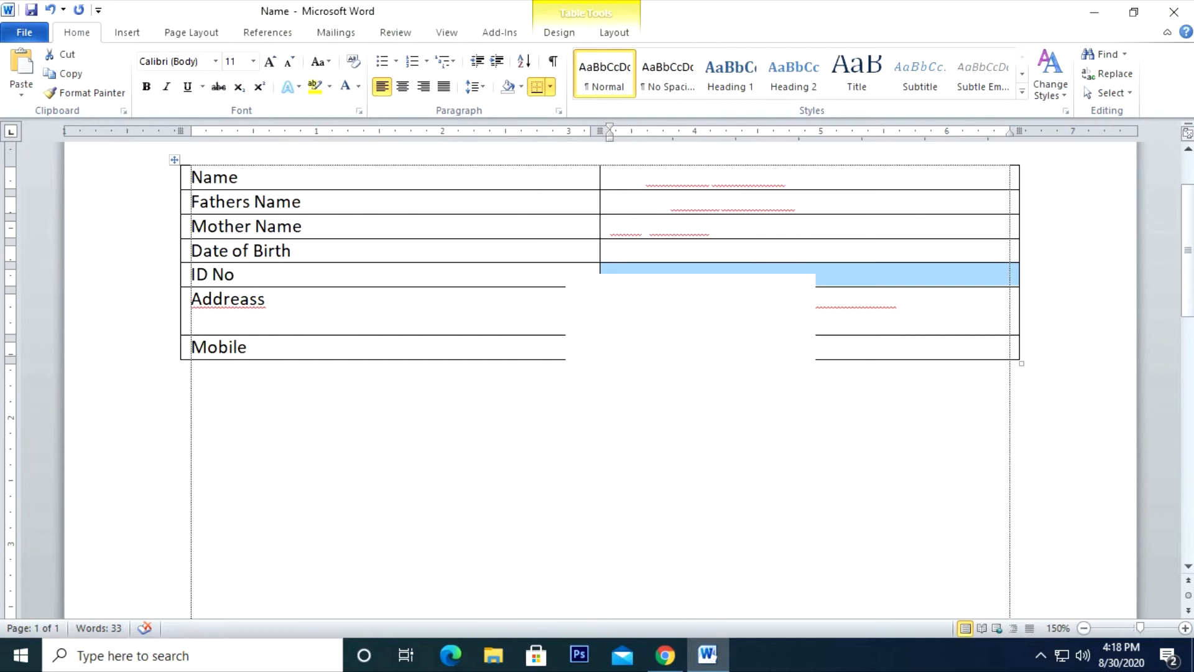
left_click(665, 654)
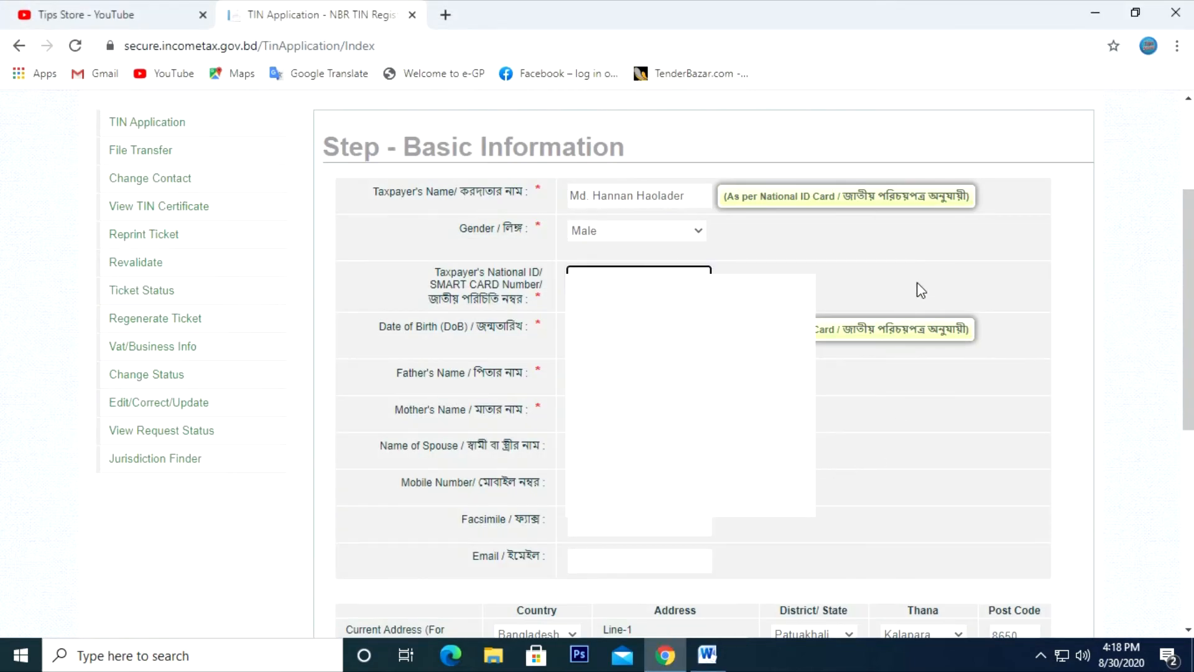
left_click(914, 259)
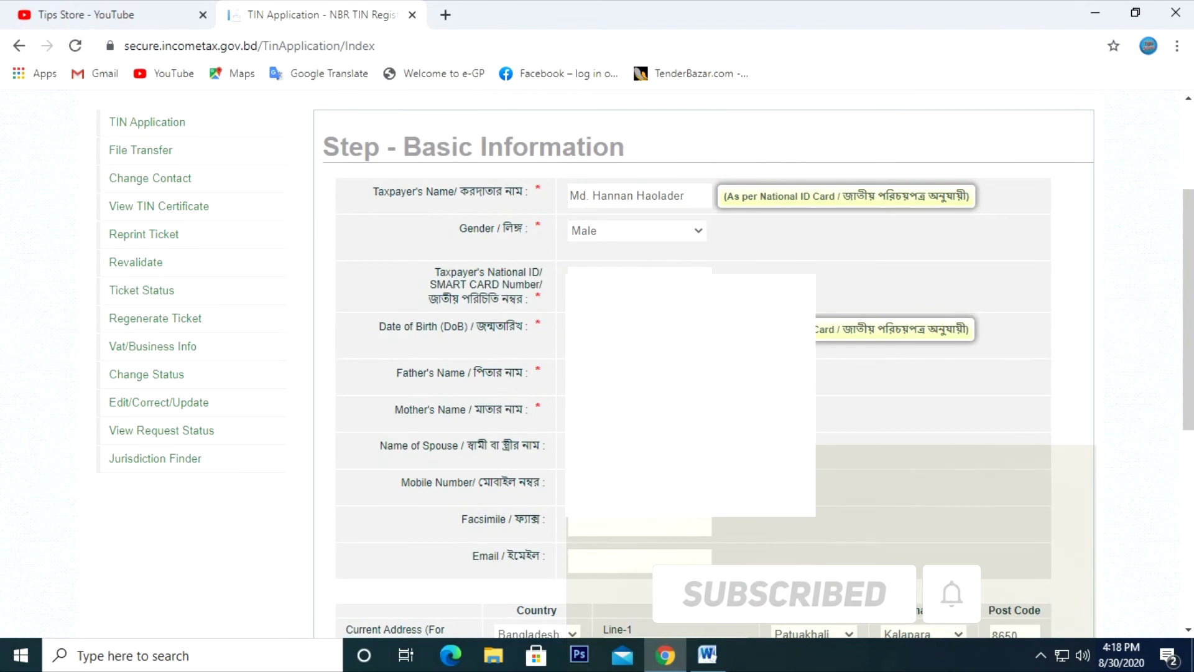
scroll(645, 364, "down", 7)
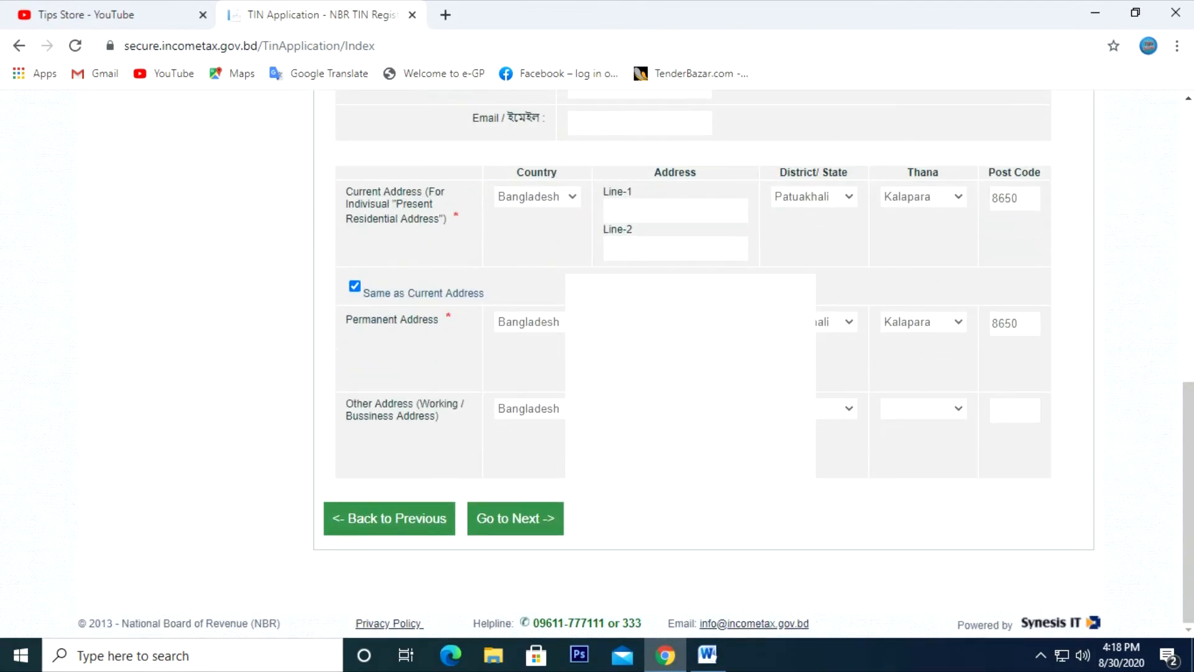
Enter the street-level first line of the current address in Address Line-1
left_click(501, 528)
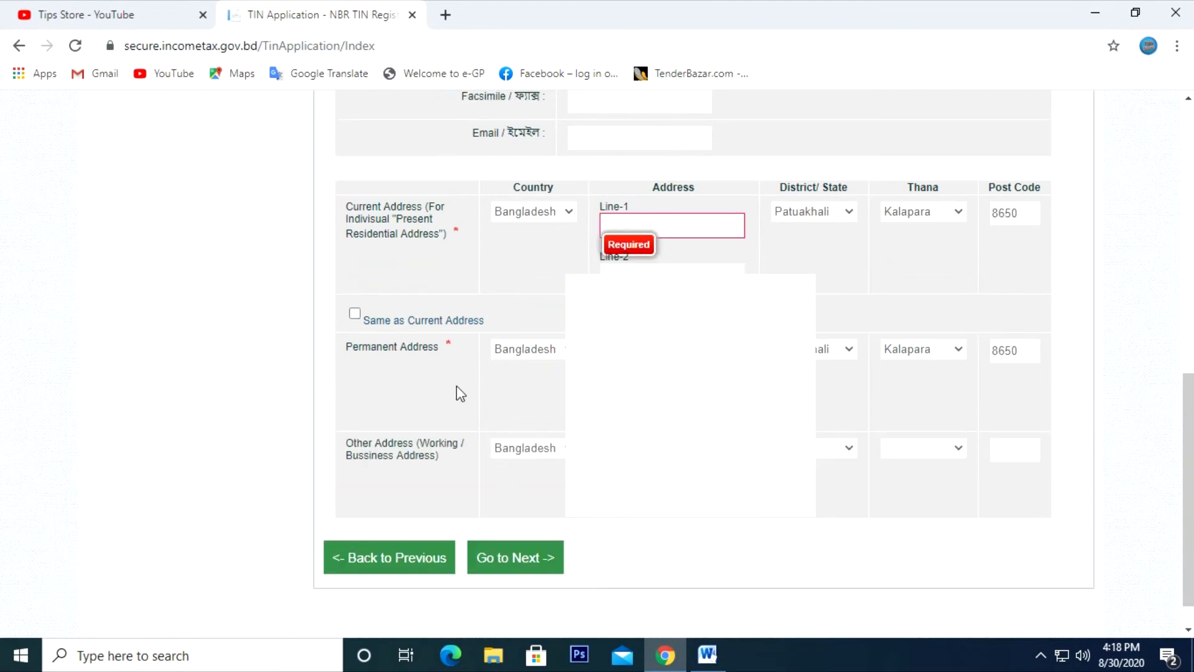
scroll(493, 410, "up", 4)
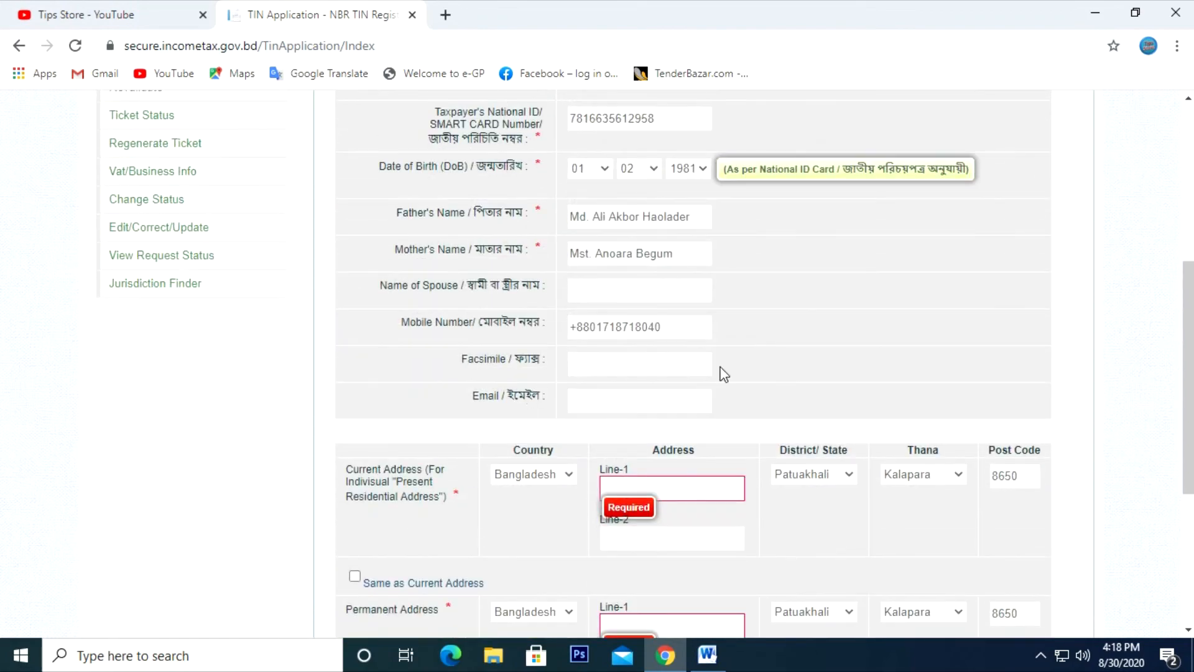
scroll(725, 374, "down", 3)
left_click(623, 309)
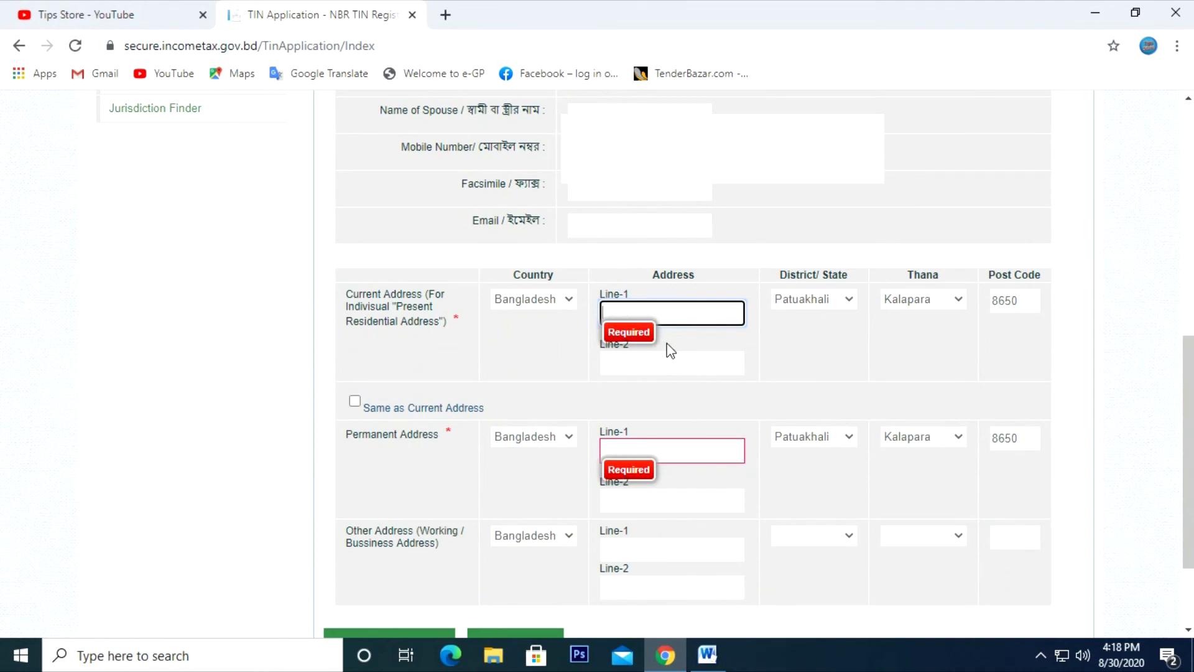
type("B")
mouse_move(708, 653)
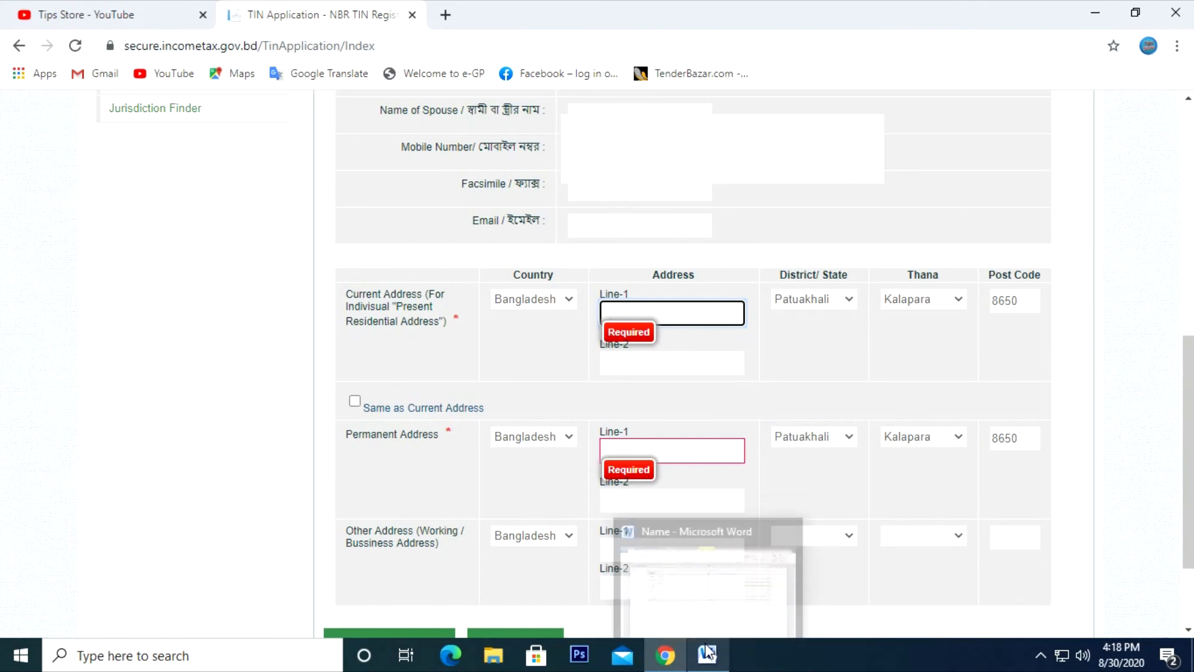
key("BackSpace")
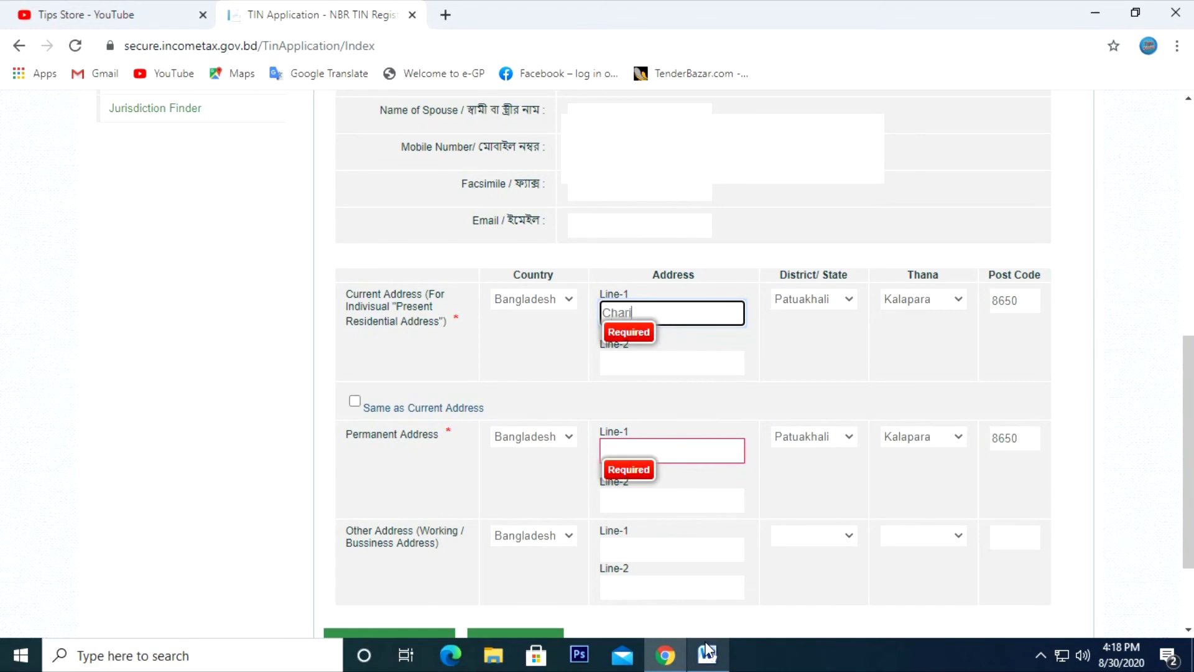
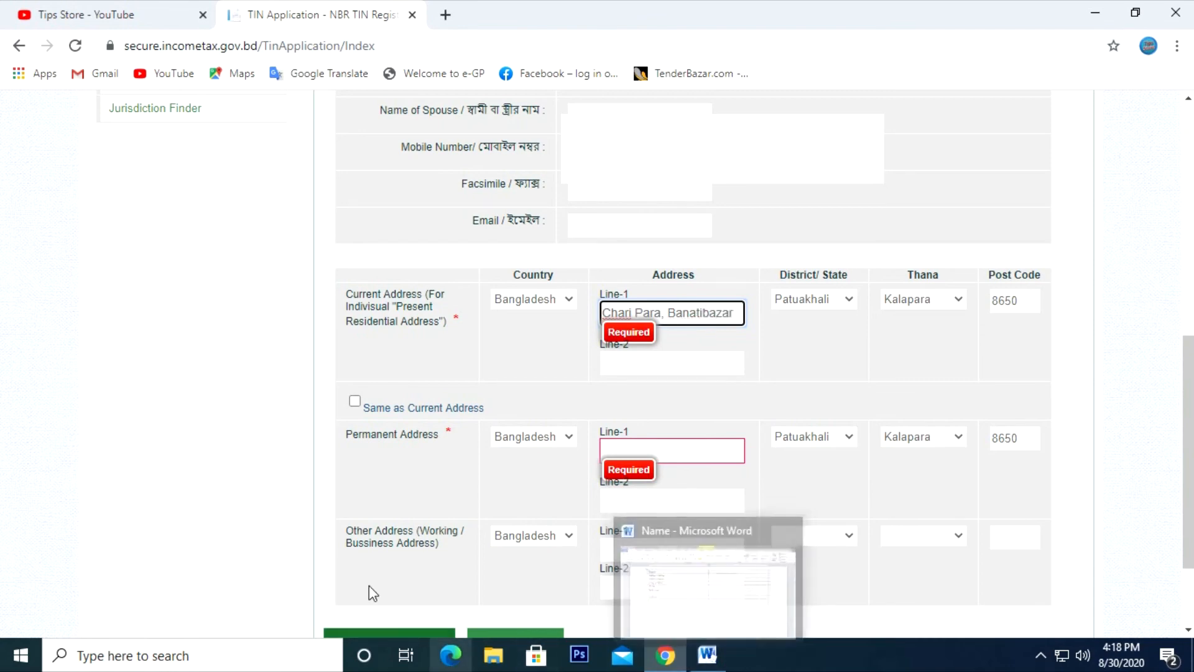
left_click(637, 410)
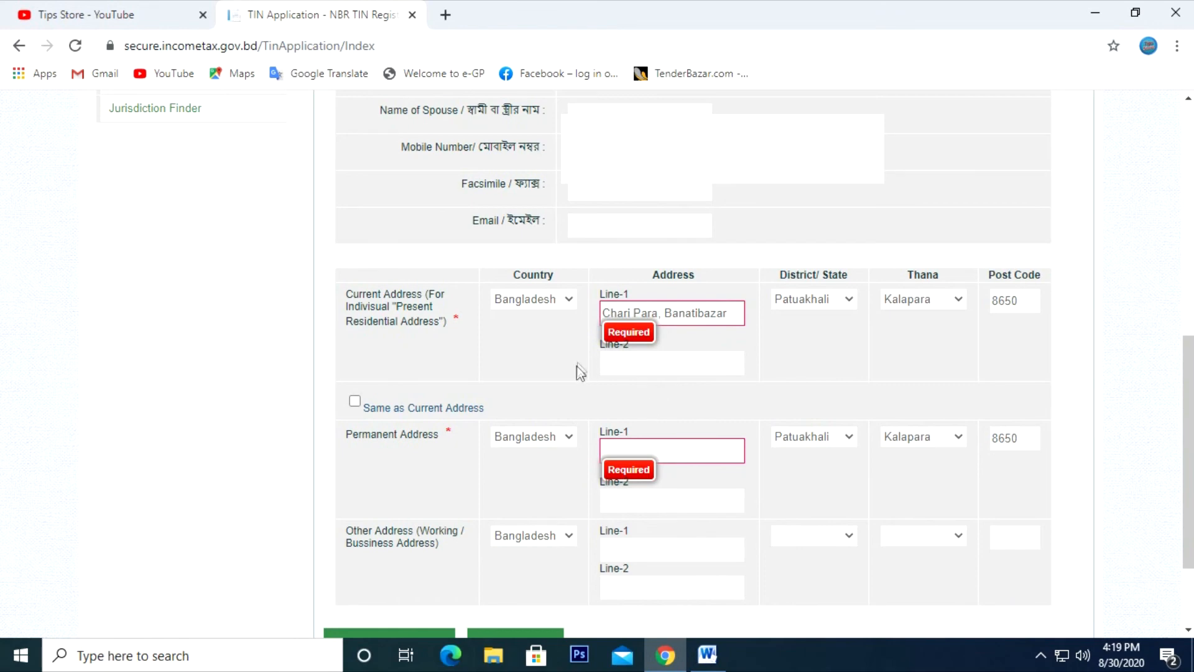
Copy the current address to the permanent address and continue to the next form step
left_click(355, 400)
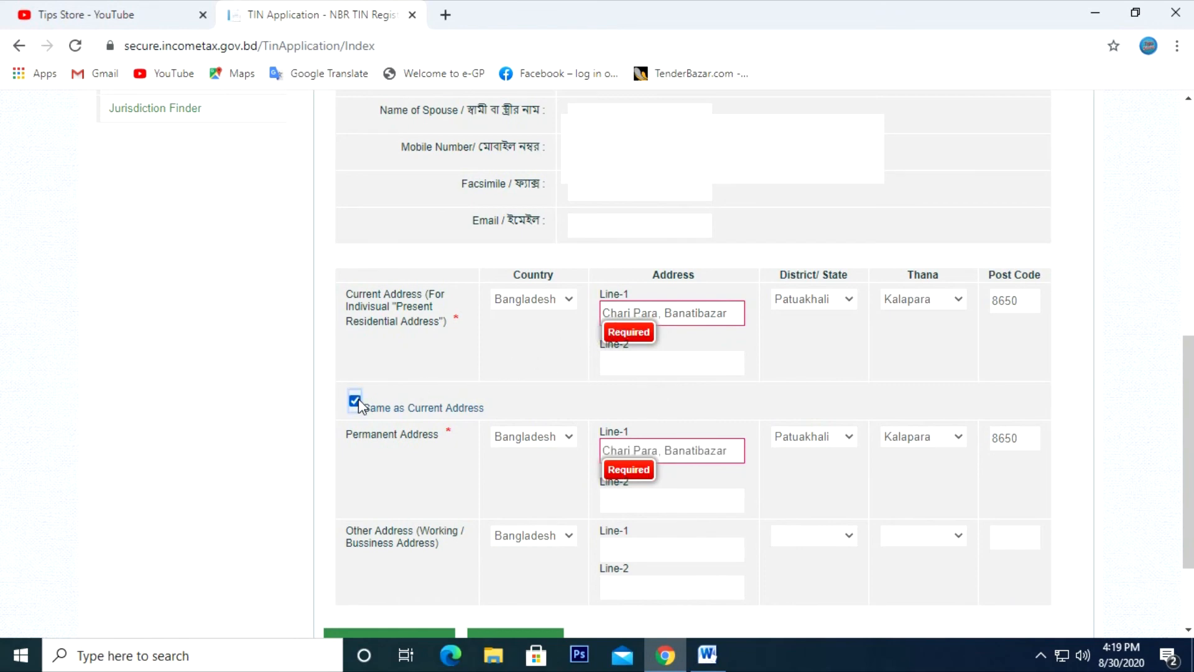
scroll(498, 387, "down", 3)
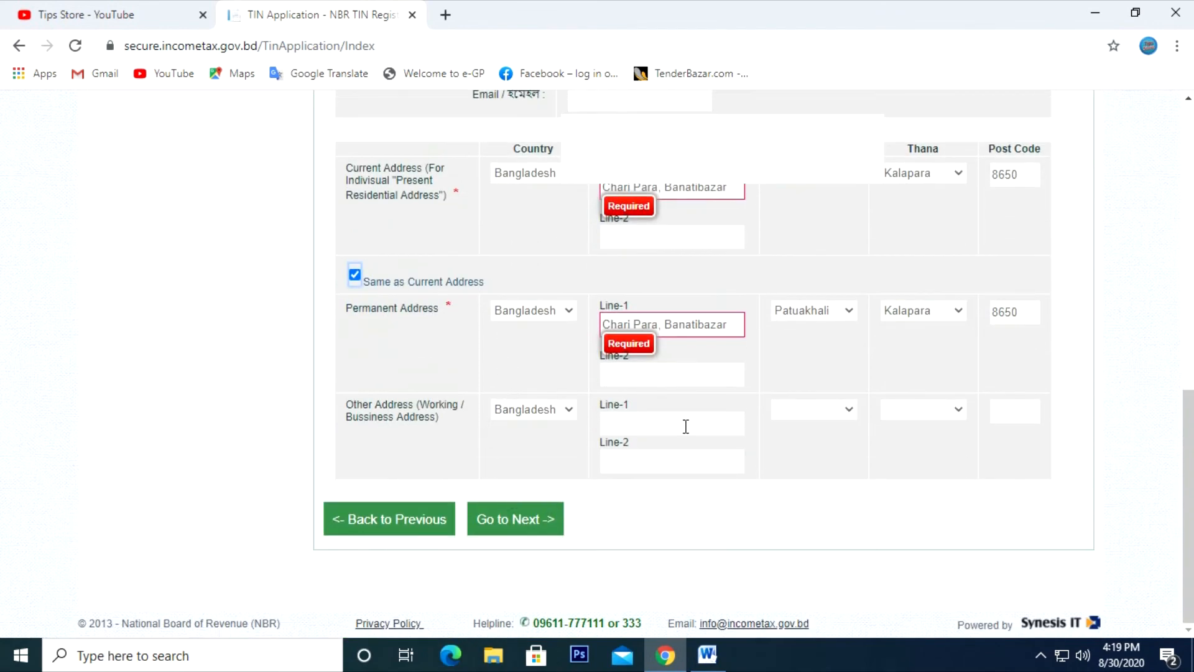
left_click(529, 526)
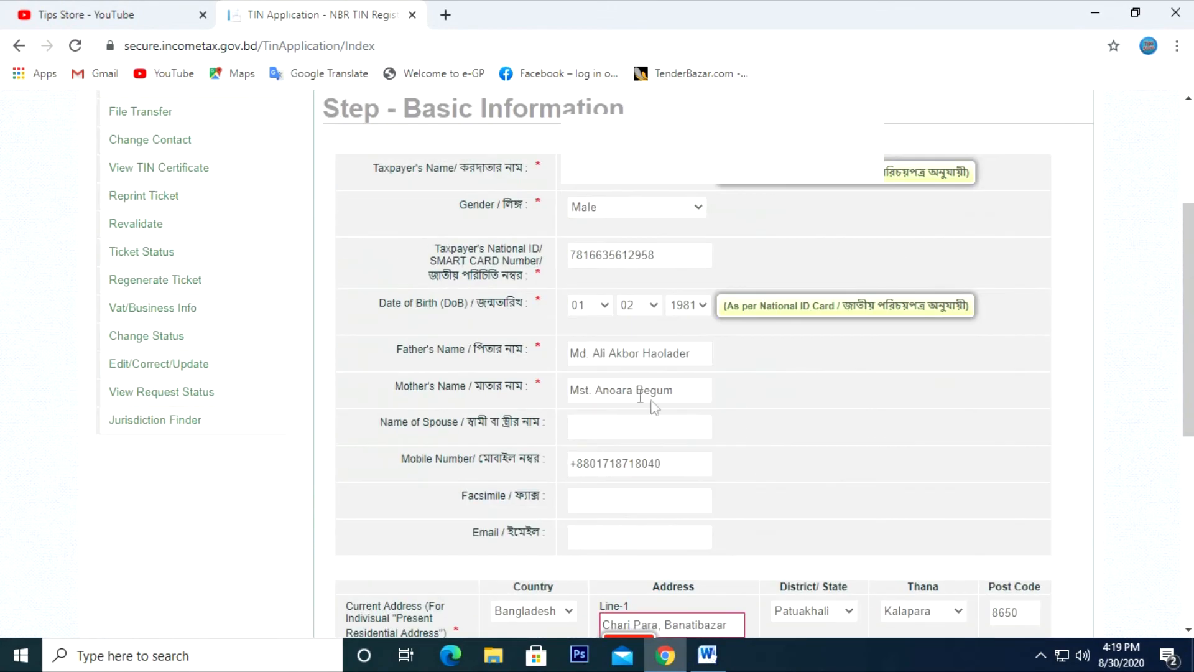
scroll(583, 485, "down", 1)
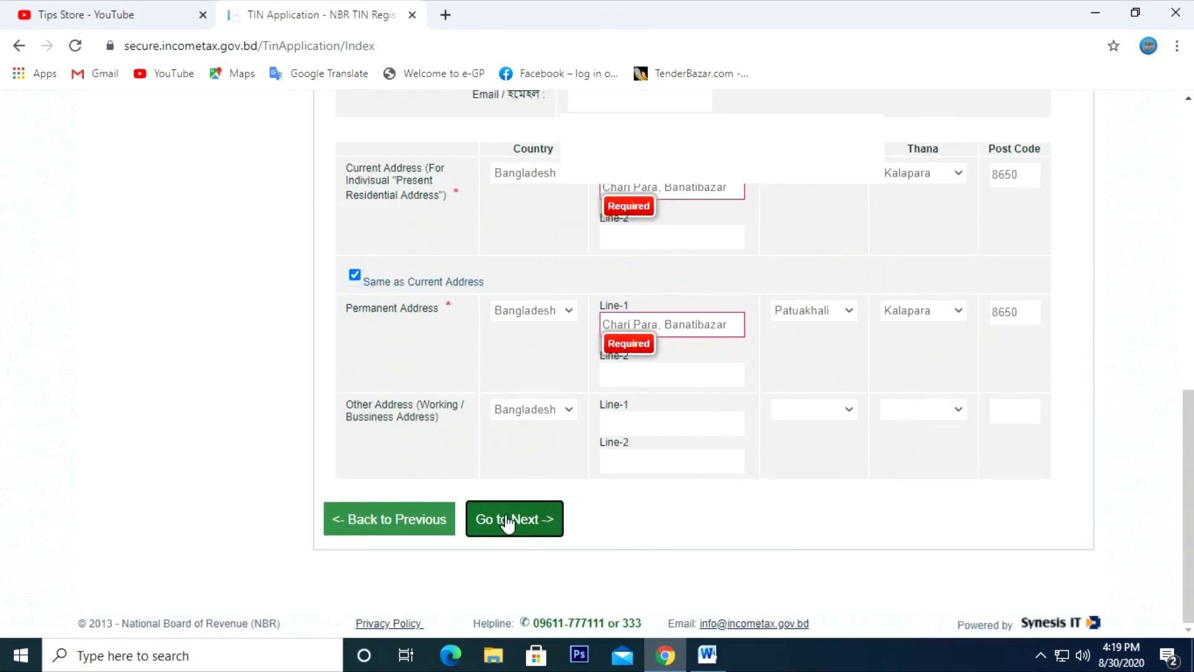
Open the Final Preview and tick the 'I hereby affirm' declaration
left_click(507, 522)
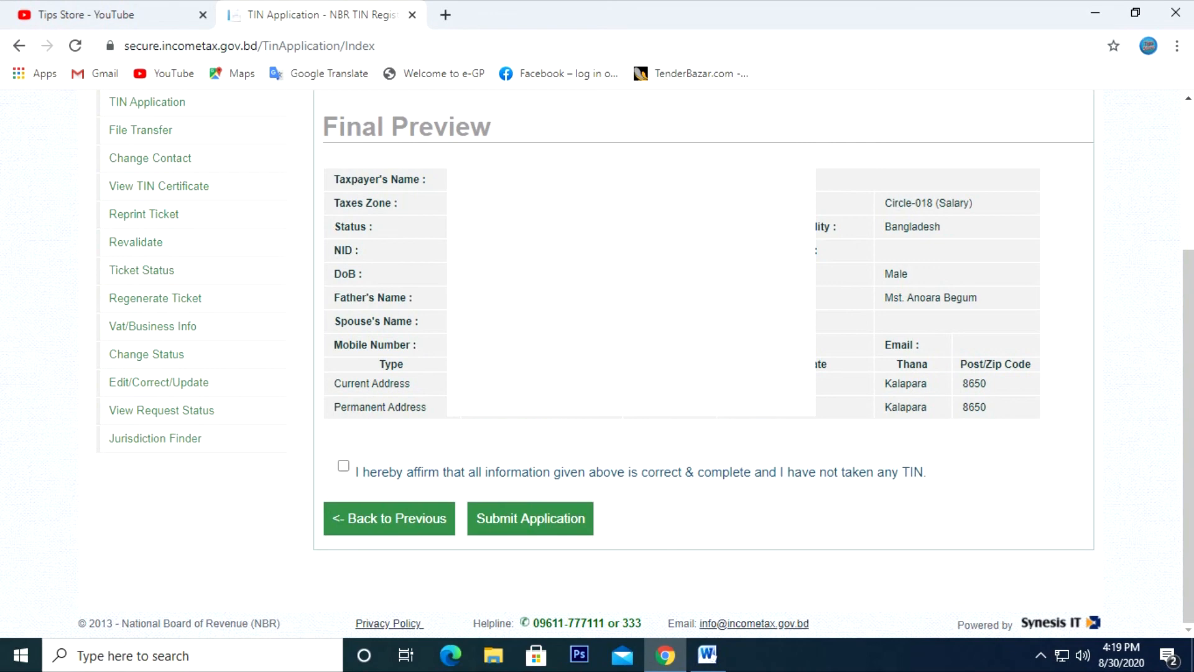
left_click(343, 468)
Submit the application and review the issued TIN record for taxes zone Circle-018 (Salary)
left_click(514, 519)
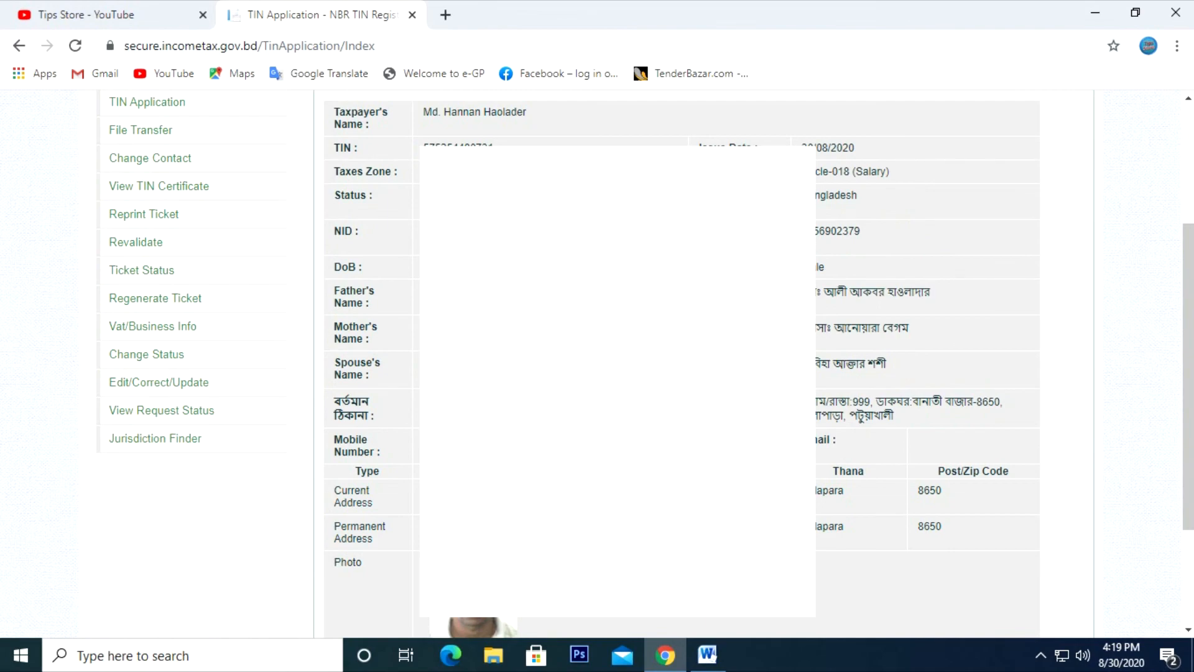
scroll(926, 363, "down", 3)
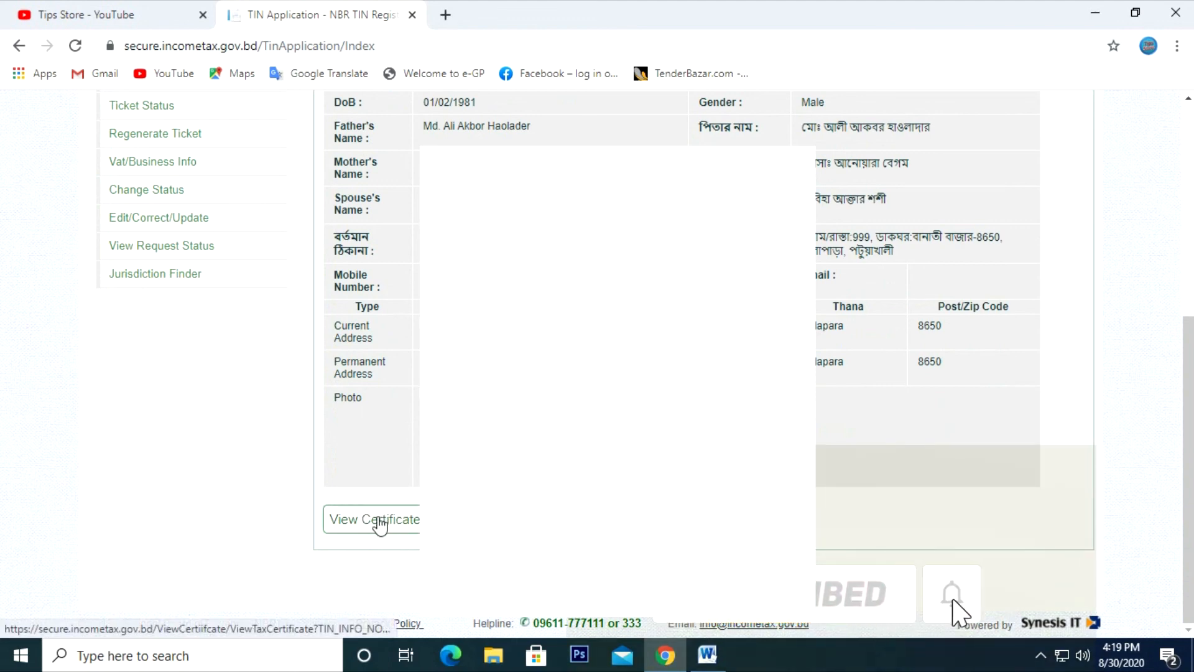
View the TIN certificate and download it as a PDF with Print Certificate
left_click(378, 522)
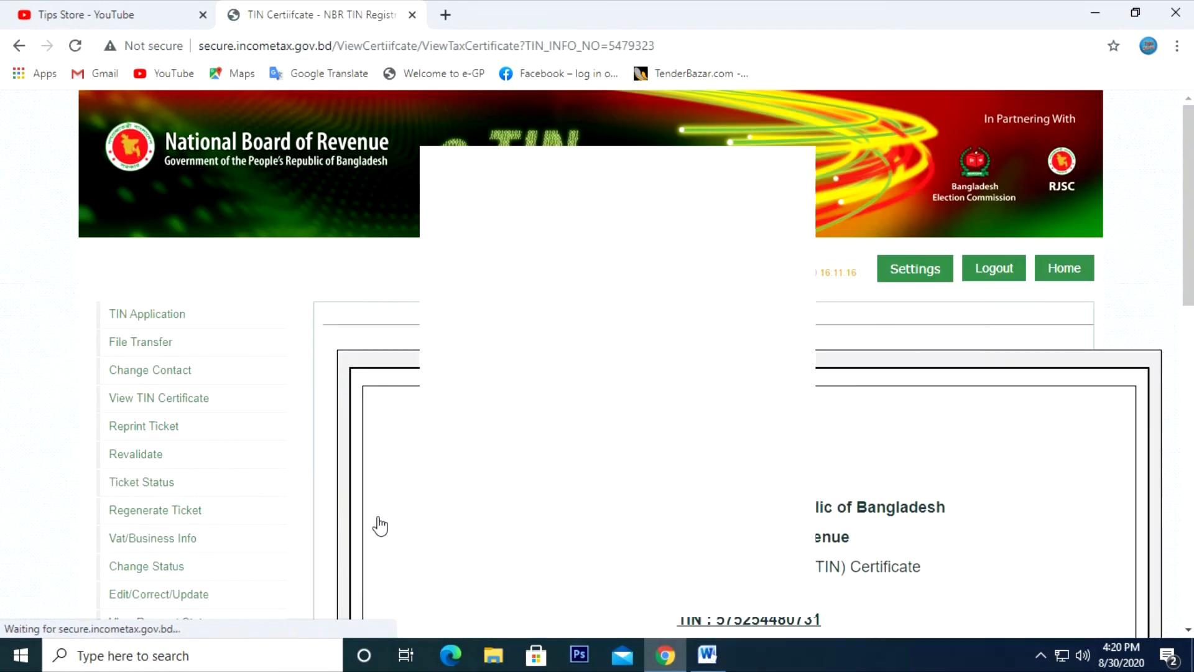
scroll(843, 422, "down", 7)
scroll(876, 429, "down", 7)
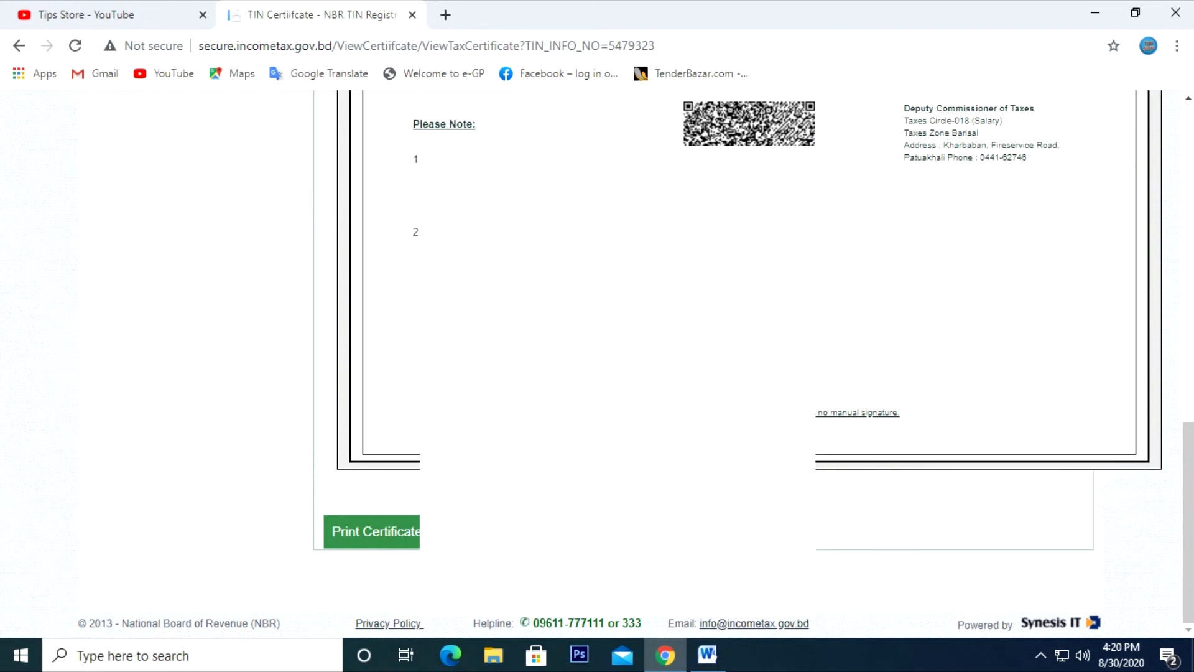
left_click(371, 531)
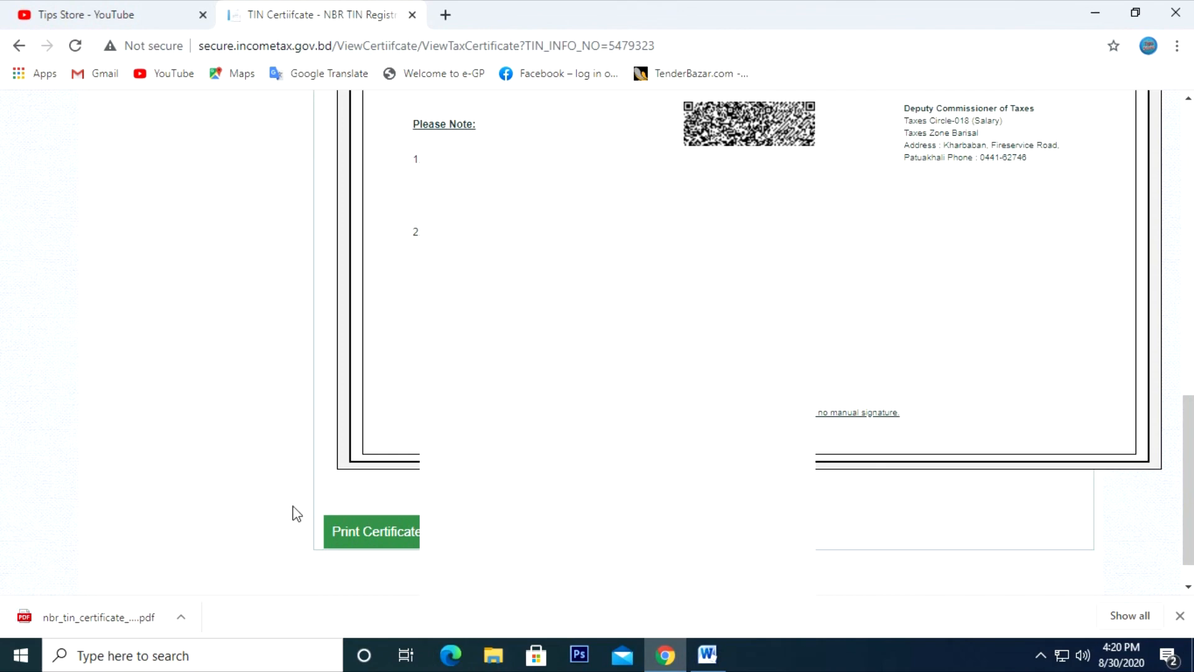
Locate the downloaded certificate PDF in its folder and open it in Microsoft Edge
left_click(181, 617)
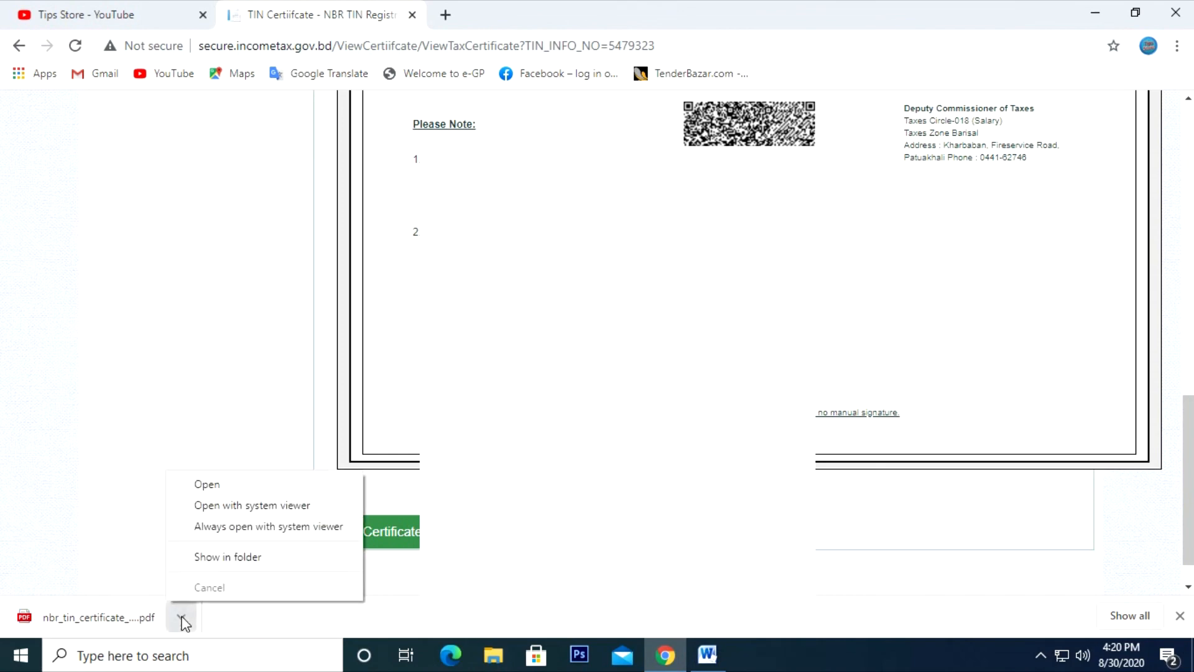
left_click(225, 558)
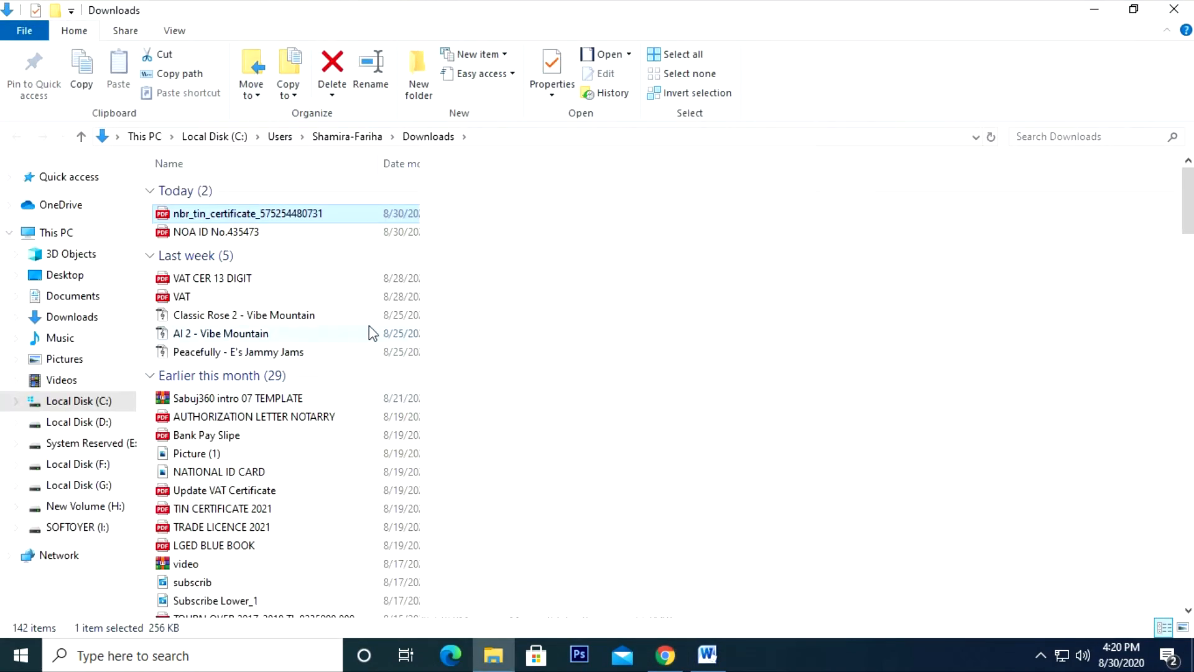
double_click(290, 218)
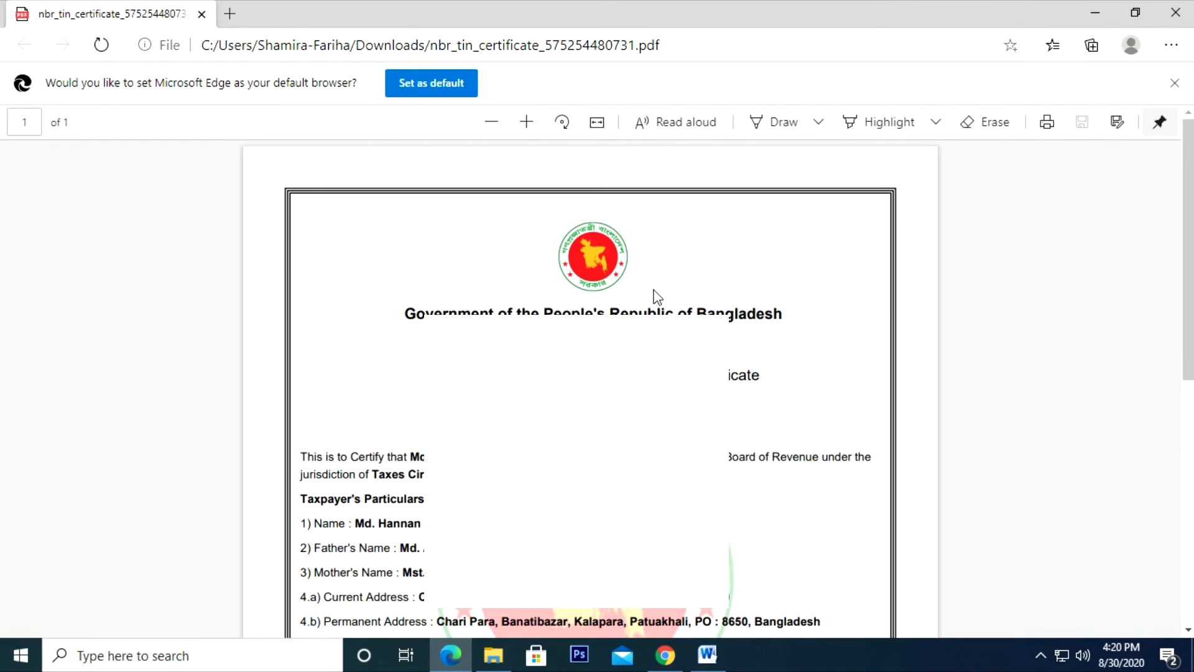
scroll(661, 299, "down", 1)
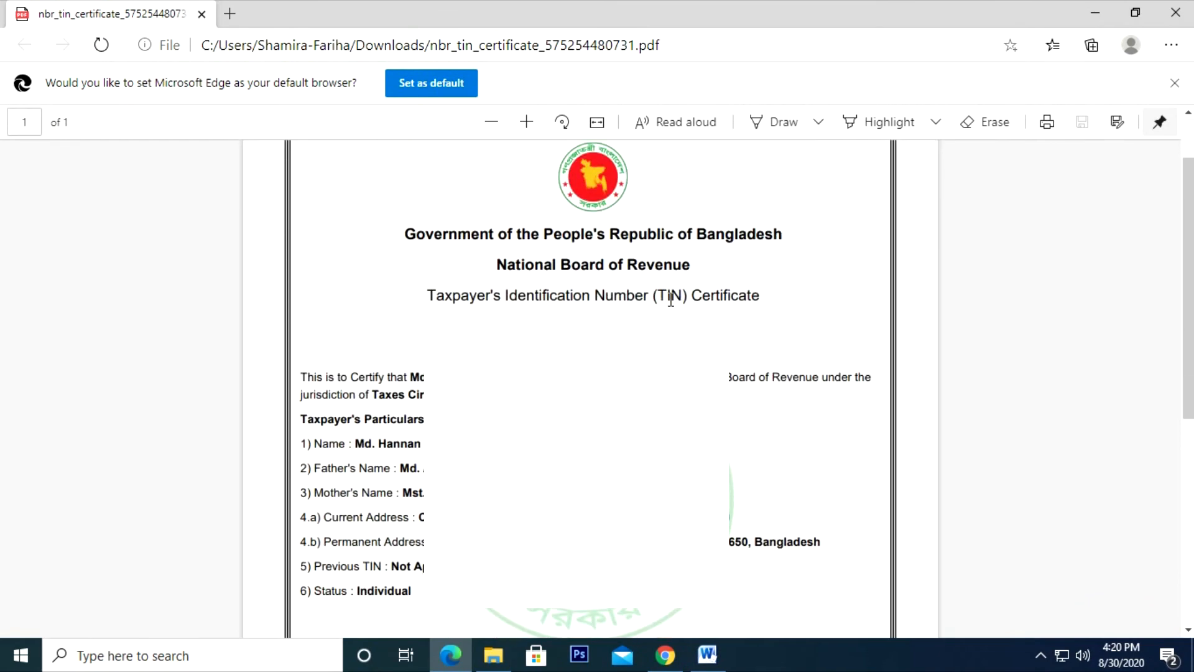